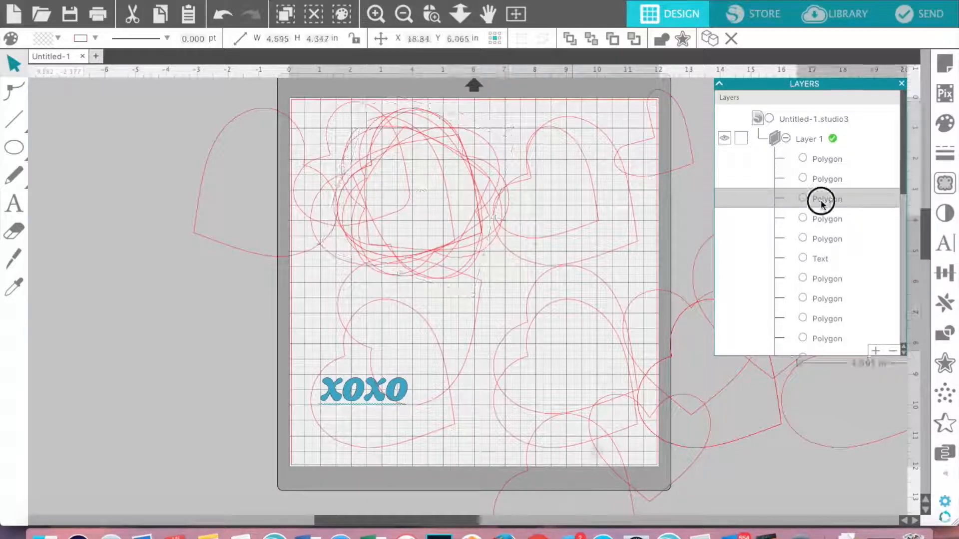
Examine the objects in Layer 1 by selecting individual polygons and the xoxo text and looking through the whole layer list.
click(822, 220)
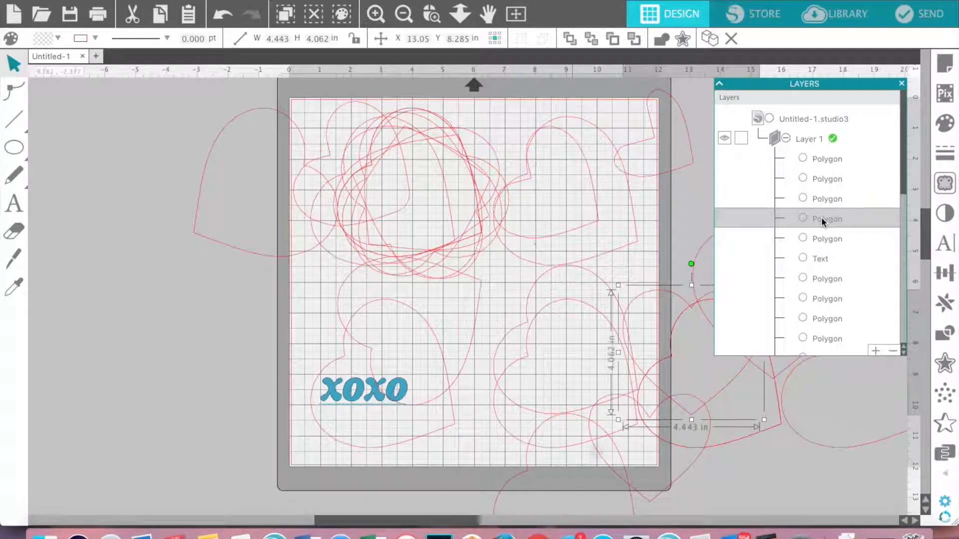
click(820, 241)
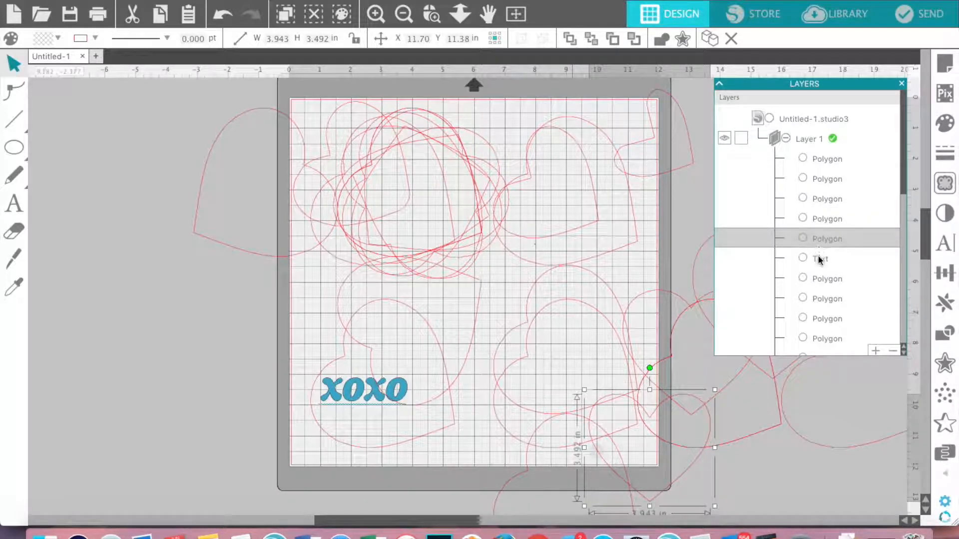
click(819, 258)
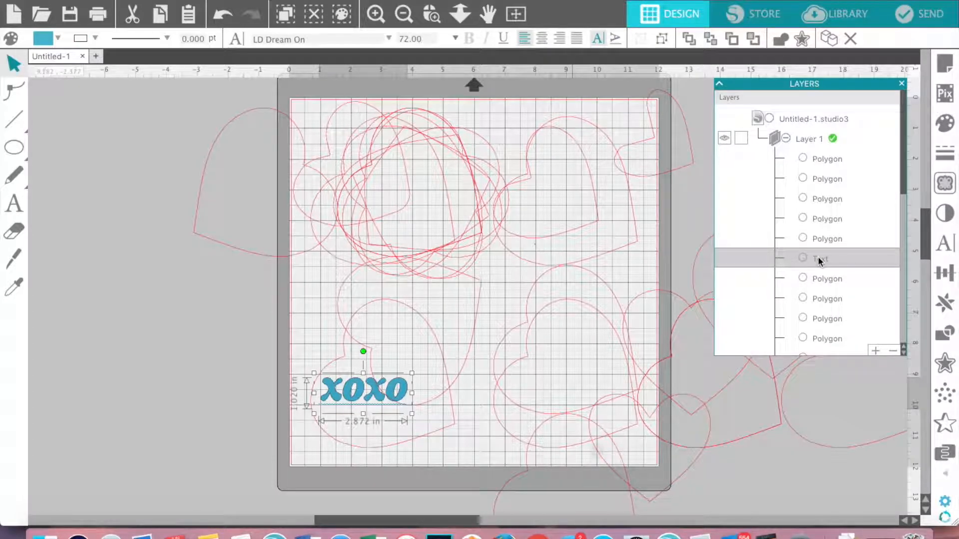
scroll(829, 252, down, 5)
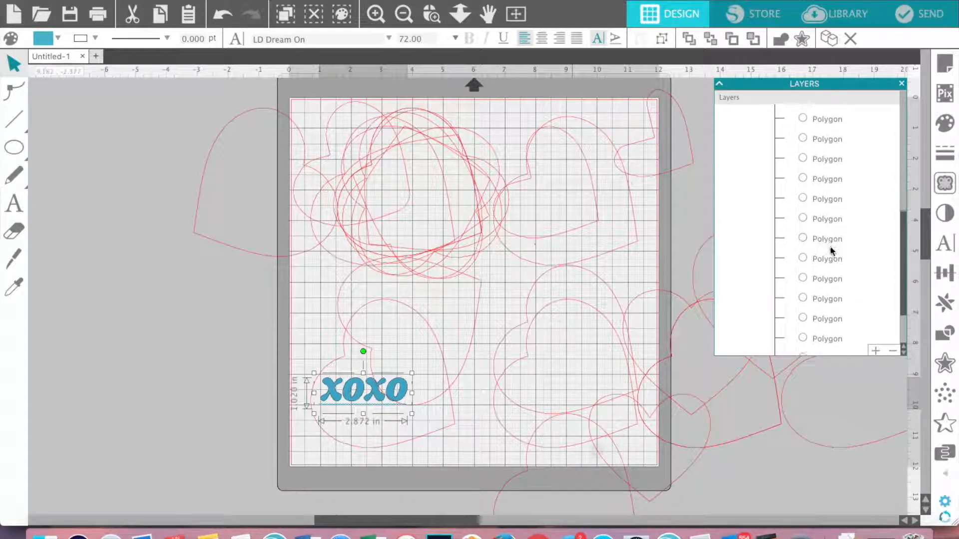
scroll(830, 250, up, 5)
scroll(830, 250, down, 5)
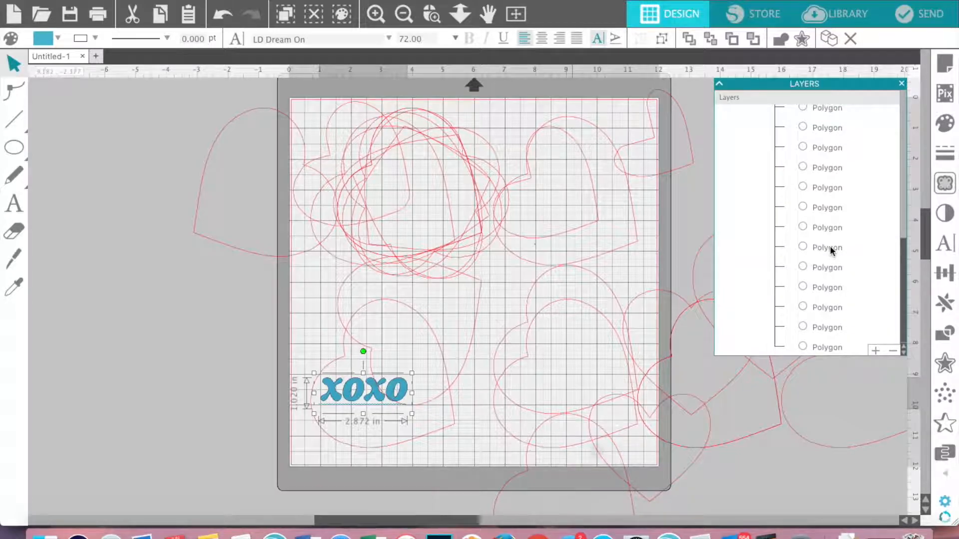
scroll(831, 250, up, 5)
scroll(830, 250, down, 5)
scroll(830, 250, up, 5)
scroll(830, 249, down, 5)
scroll(830, 248, up, 5)
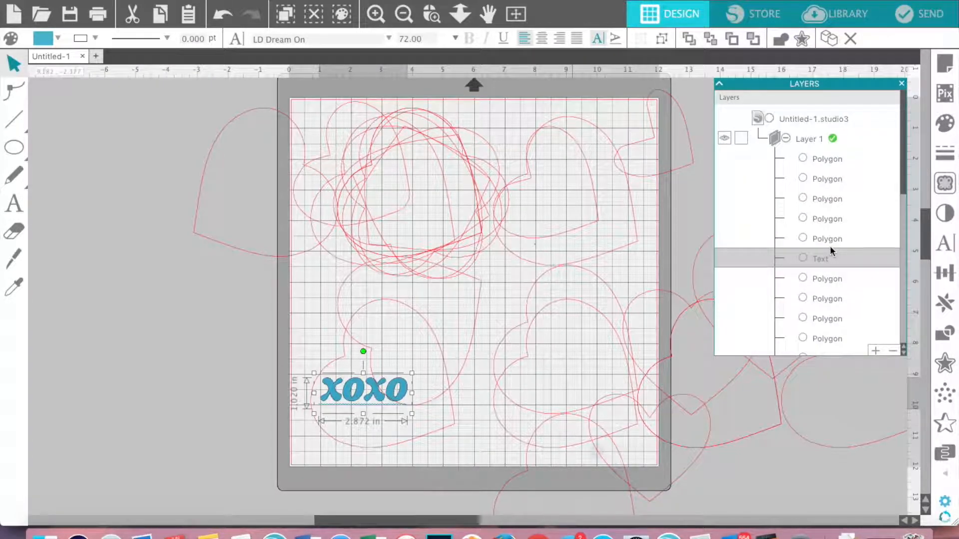
View the weed settings, followed by the media size, copy and nesting options of the media layout setup.
click(946, 476)
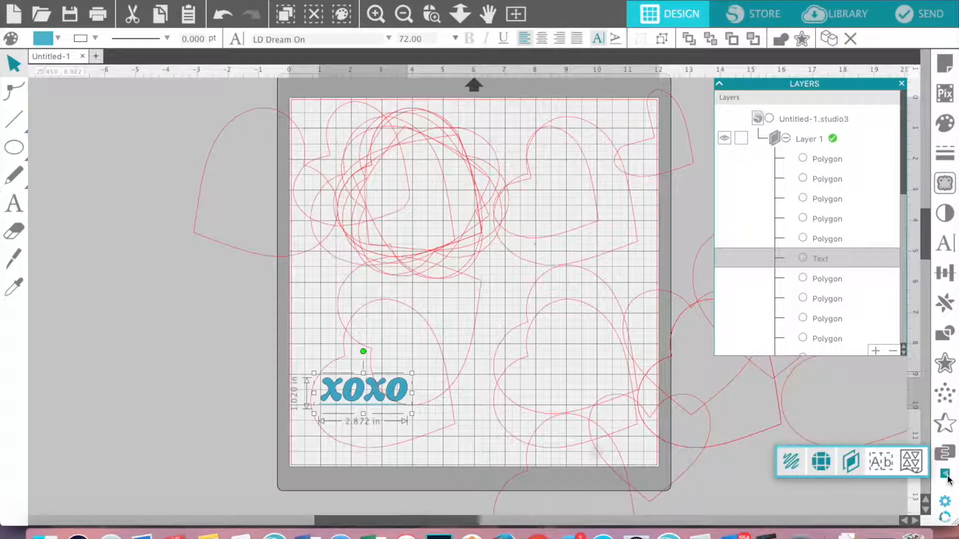
click(882, 462)
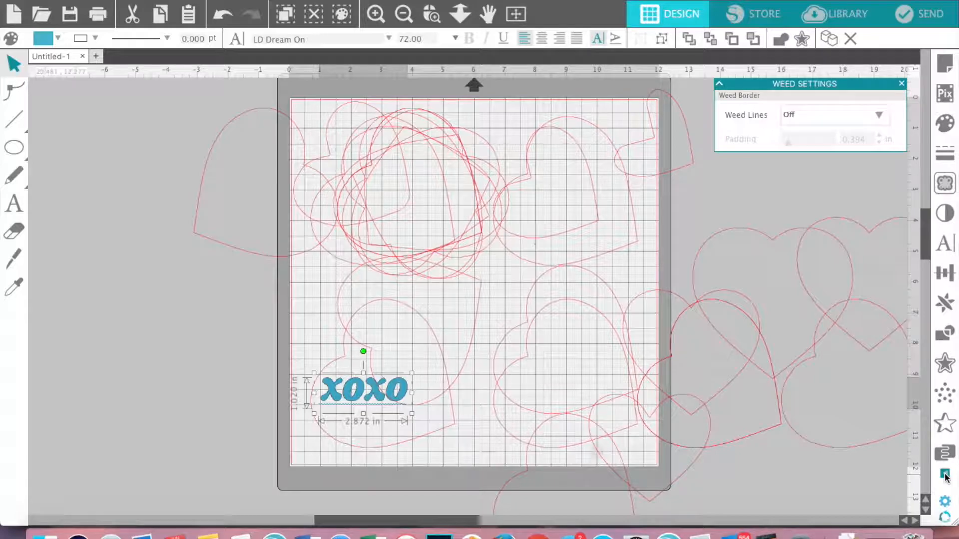
mouse_move(944, 477)
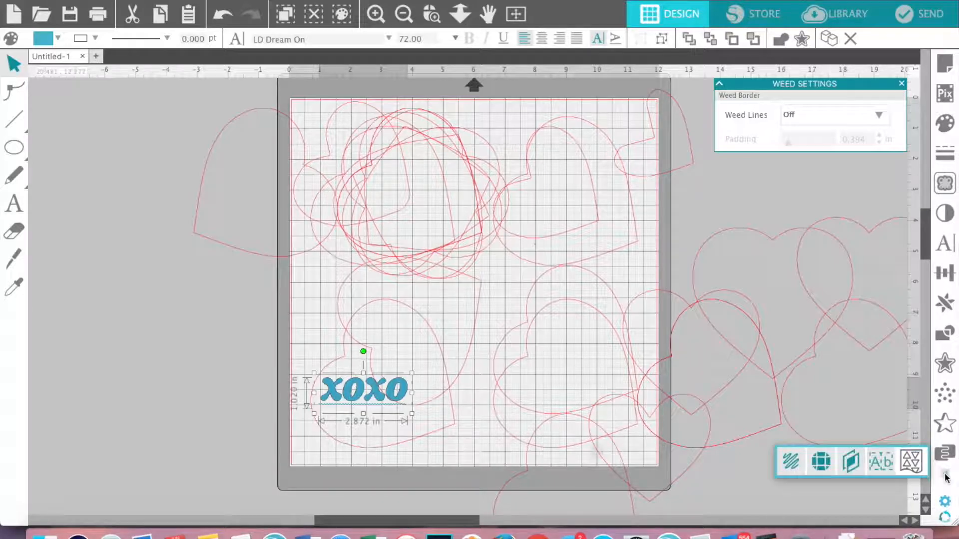
click(912, 461)
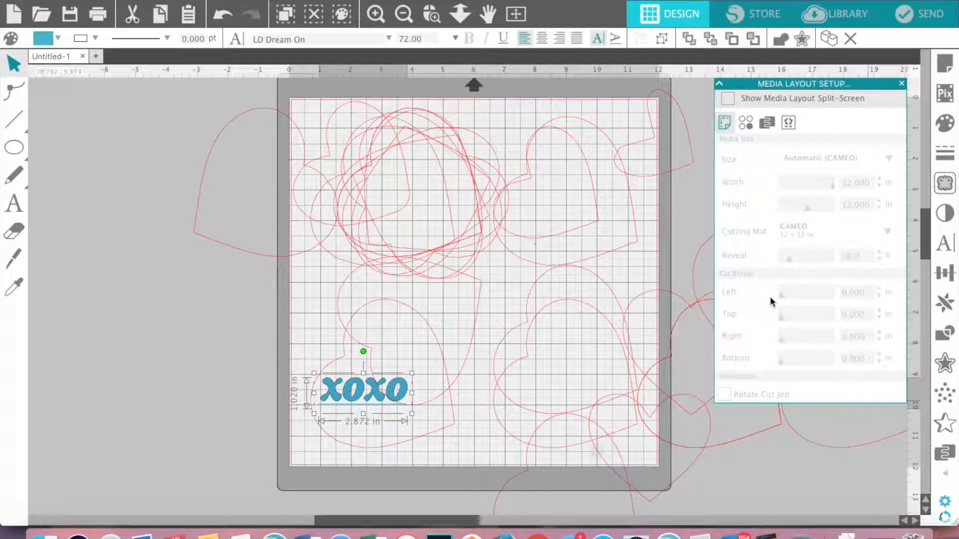
click(746, 123)
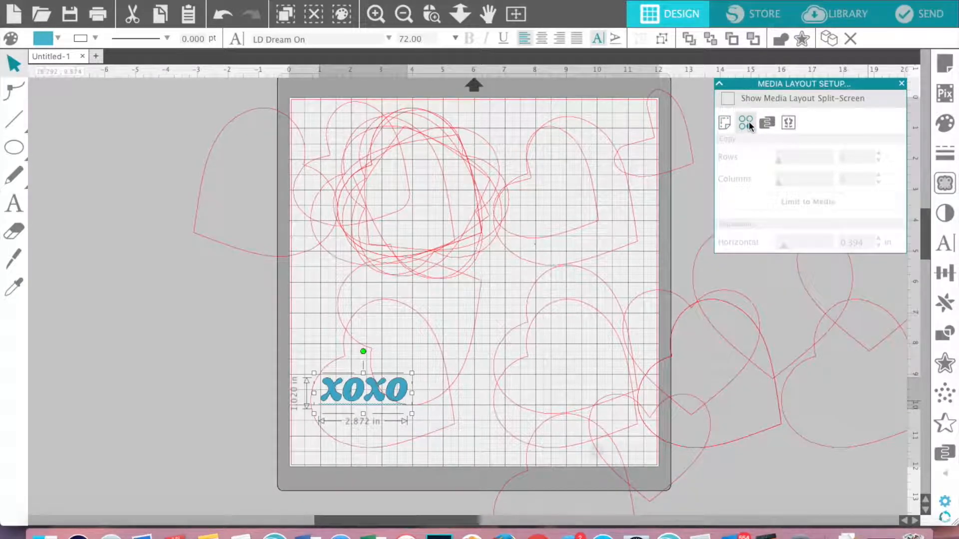
click(768, 123)
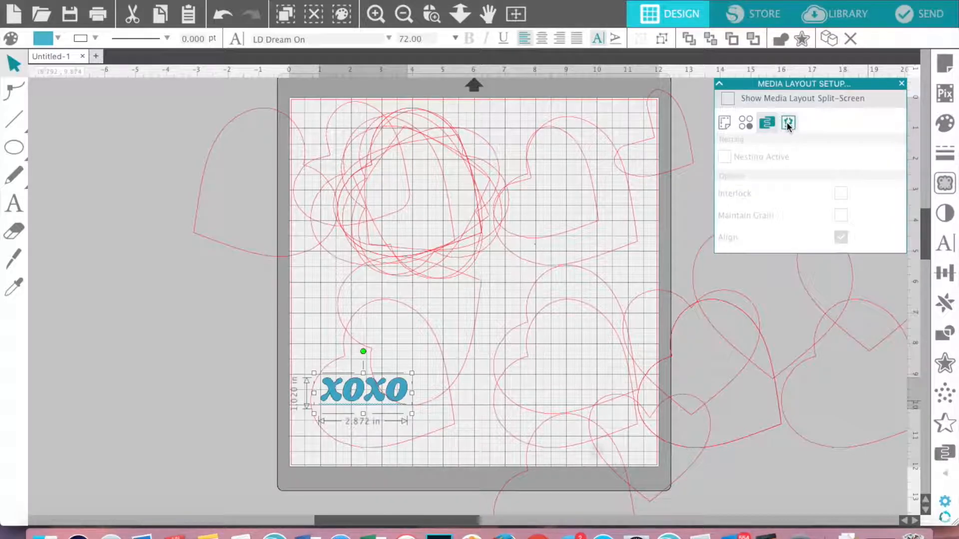
Show the media layout split-screen temporarily to review the tiling, nesting, copy and media size options, and close the setup.
click(726, 99)
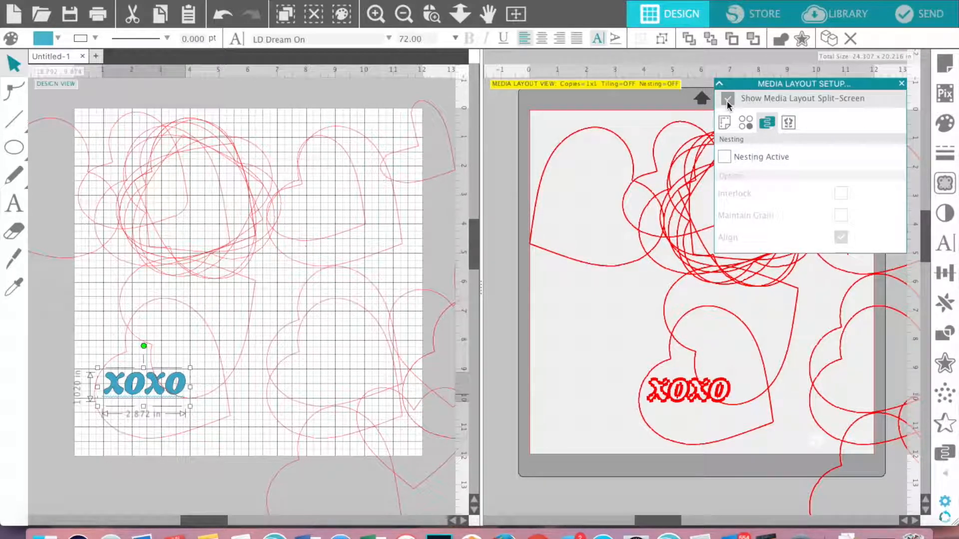
click(787, 124)
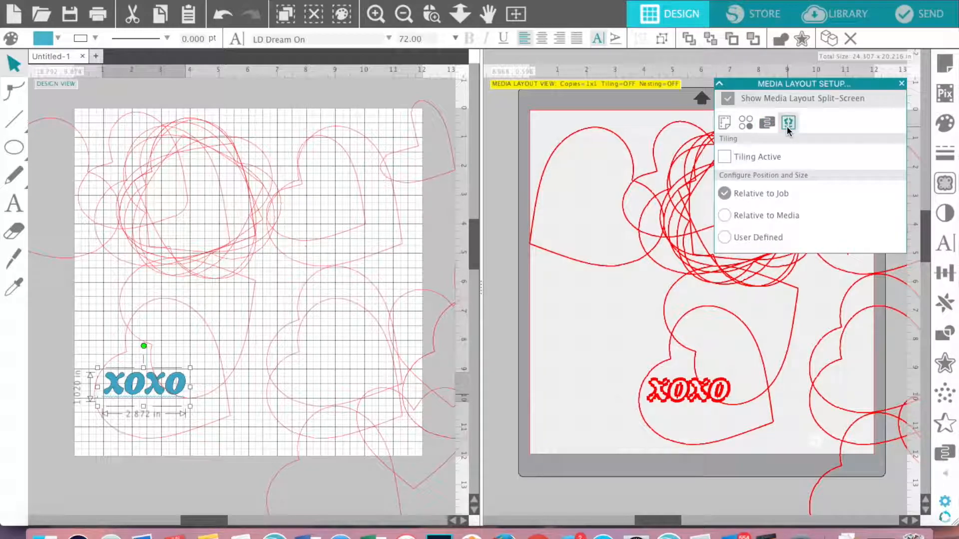
click(770, 126)
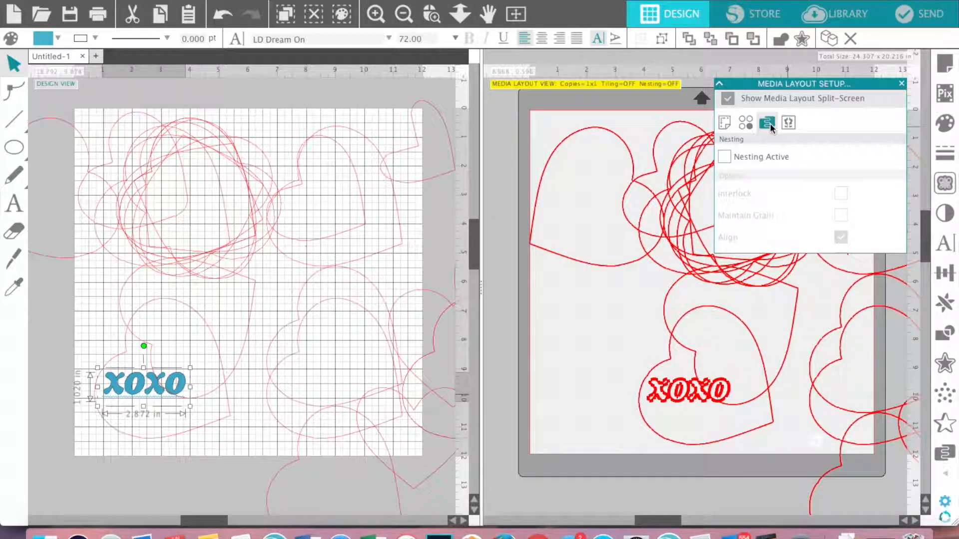
click(746, 122)
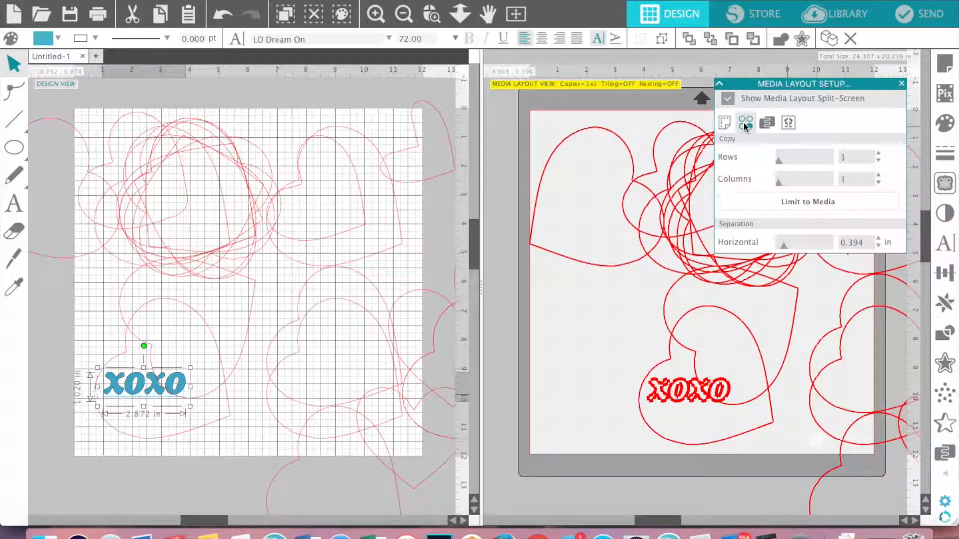
click(722, 123)
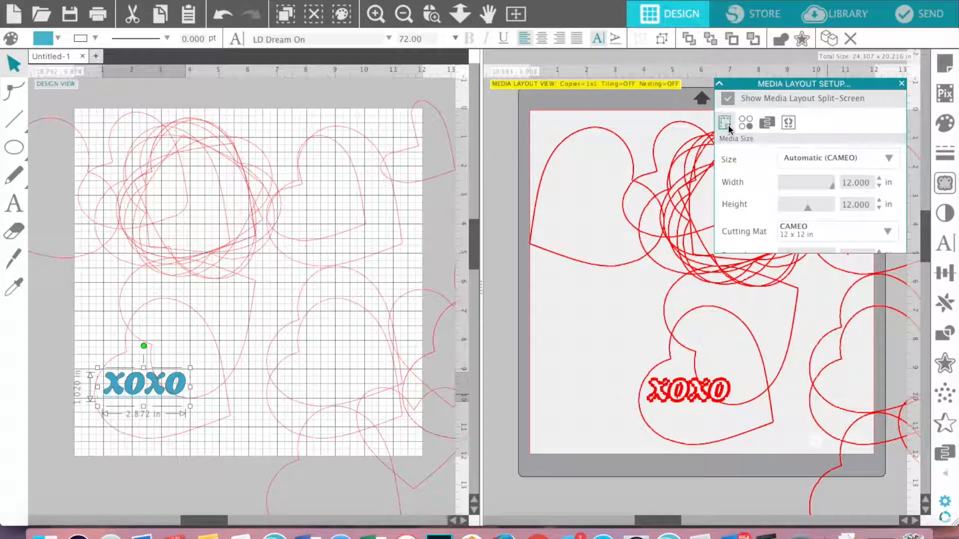
click(728, 99)
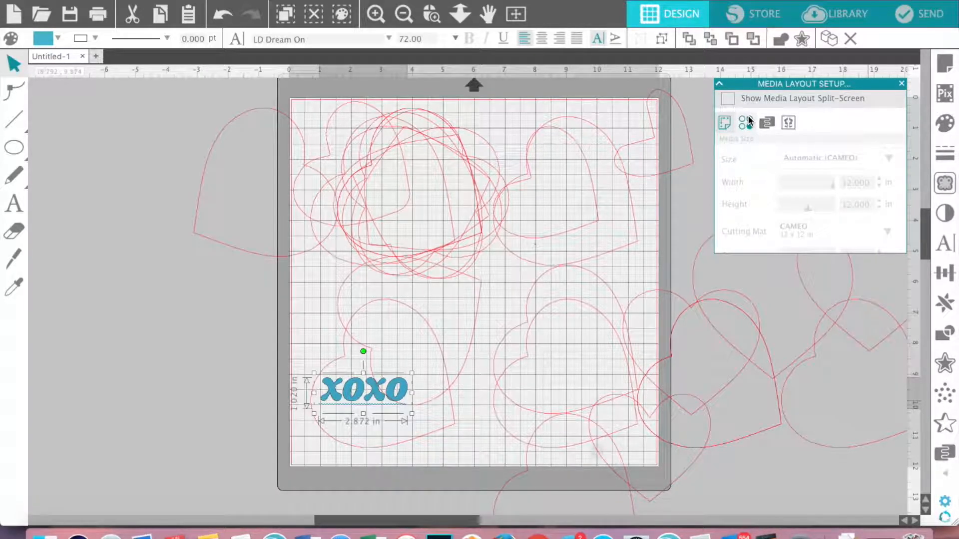
click(902, 84)
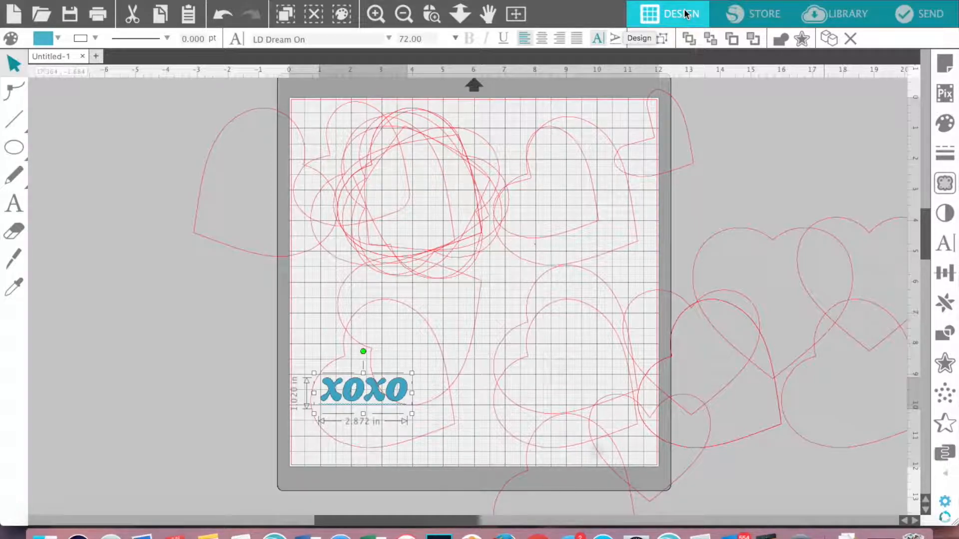
Go to the send setup, browse the material types and choose Cardstock, Textured - Heavy (80lb).
click(923, 19)
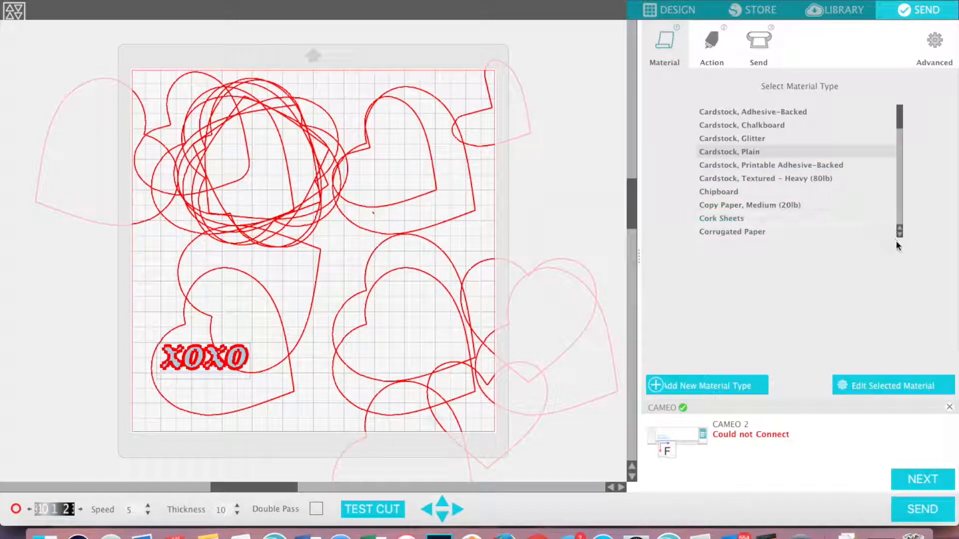
click(897, 140)
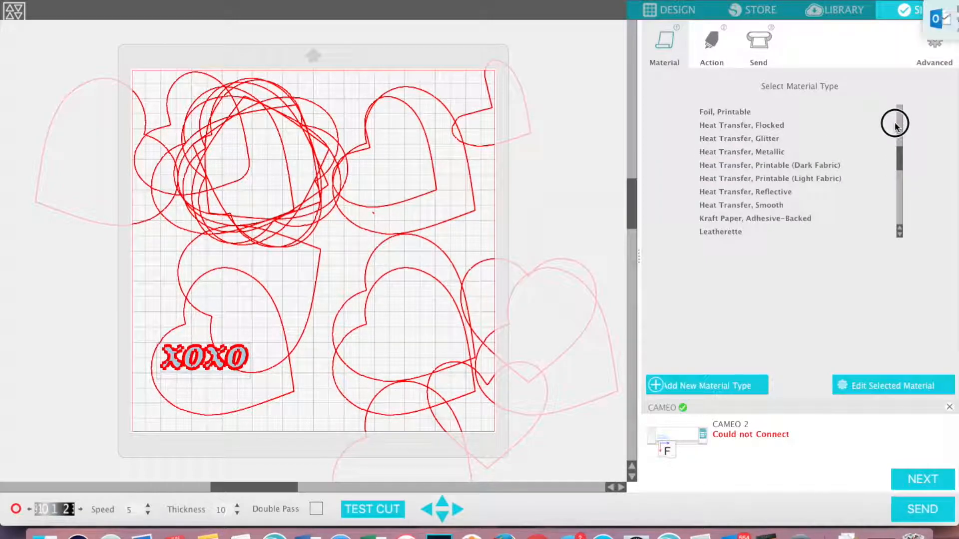
click(898, 125)
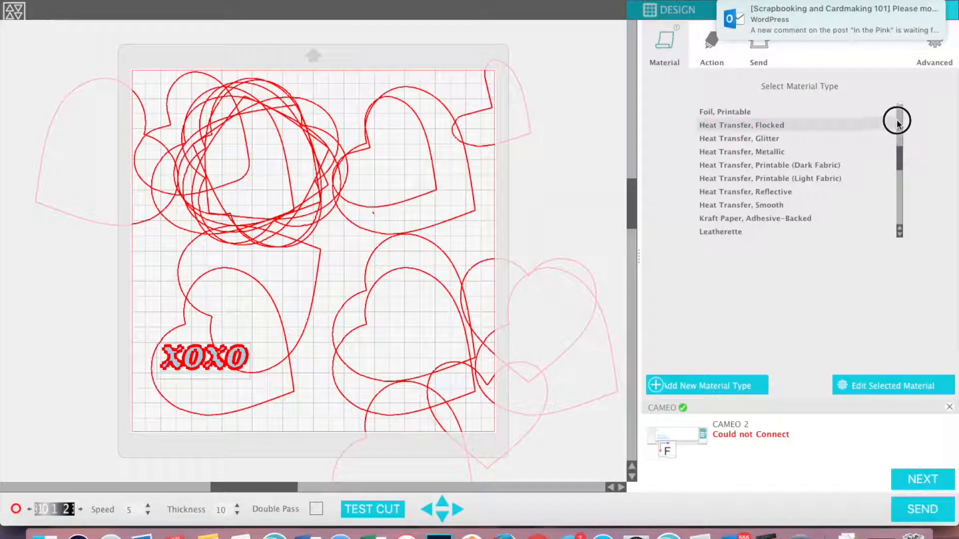
click(900, 200)
drag(901, 209, 900, 125)
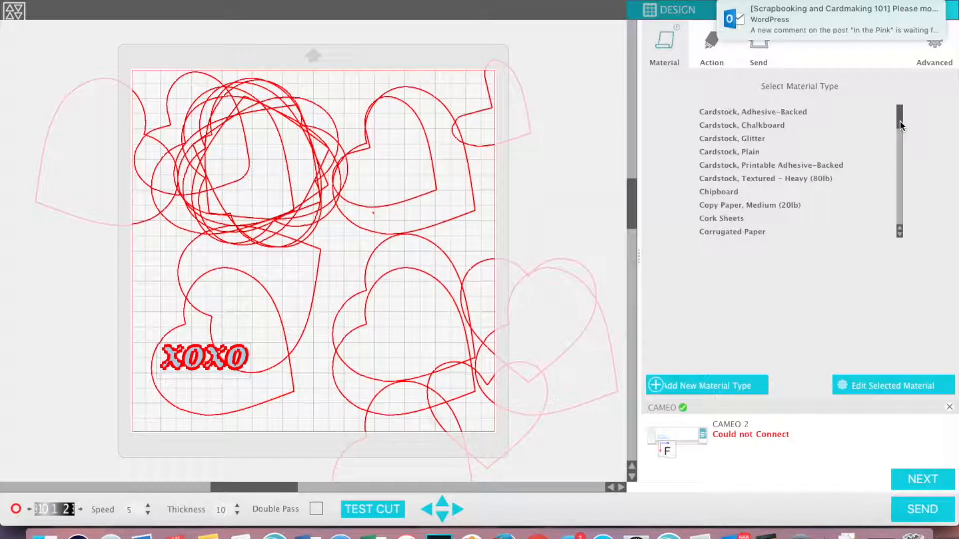
click(819, 165)
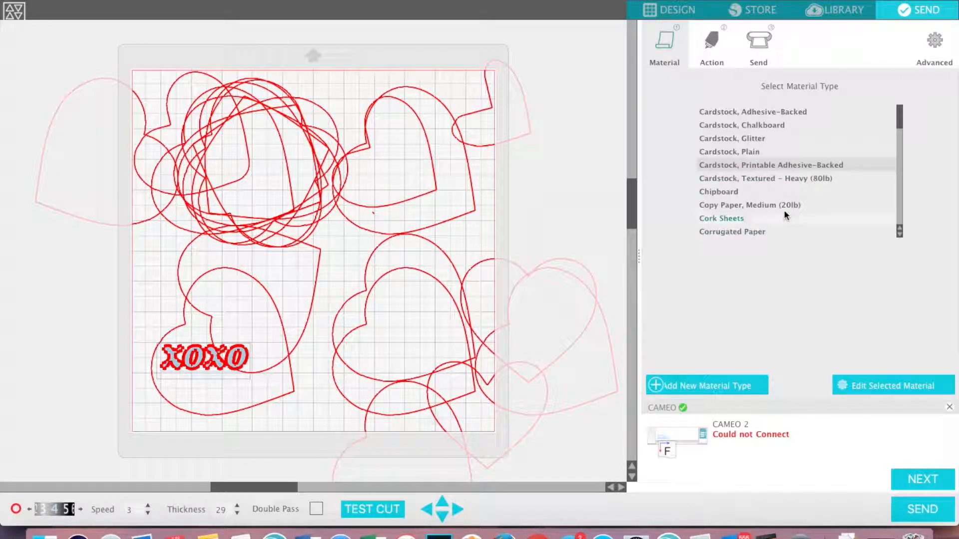
click(769, 177)
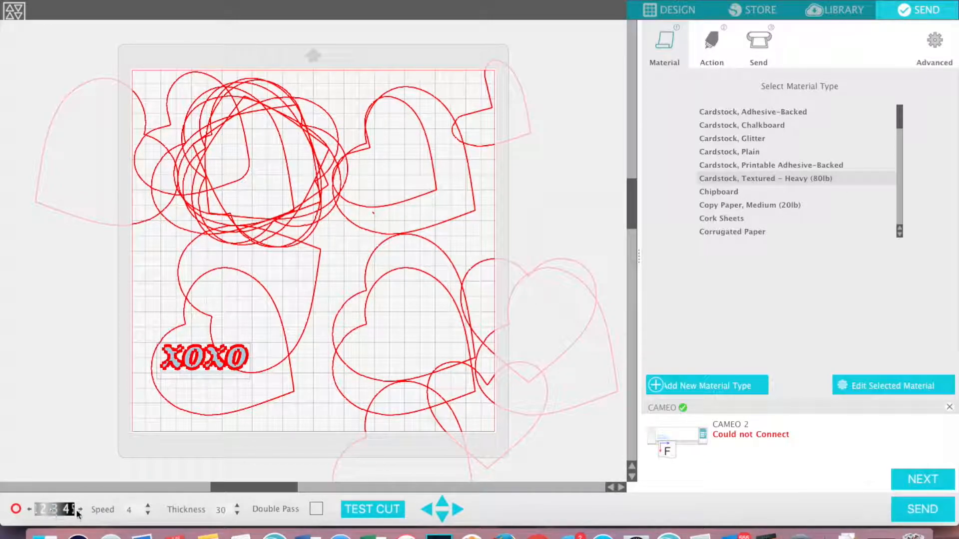
Set the current cut job to speed 3, thickness 33 and double pass.
click(149, 515)
click(237, 505)
click(237, 505)
click(237, 506)
click(317, 509)
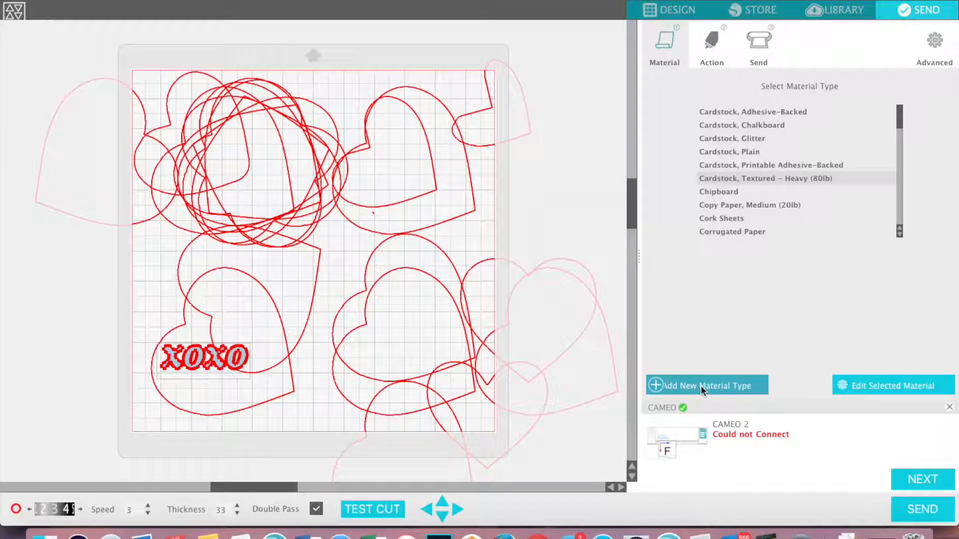
Save Cardstock, Textured - Heavy (80lb) with the blade one notch deeper, speed 3, thickness 33 and double pass, and reselect that material.
click(732, 380)
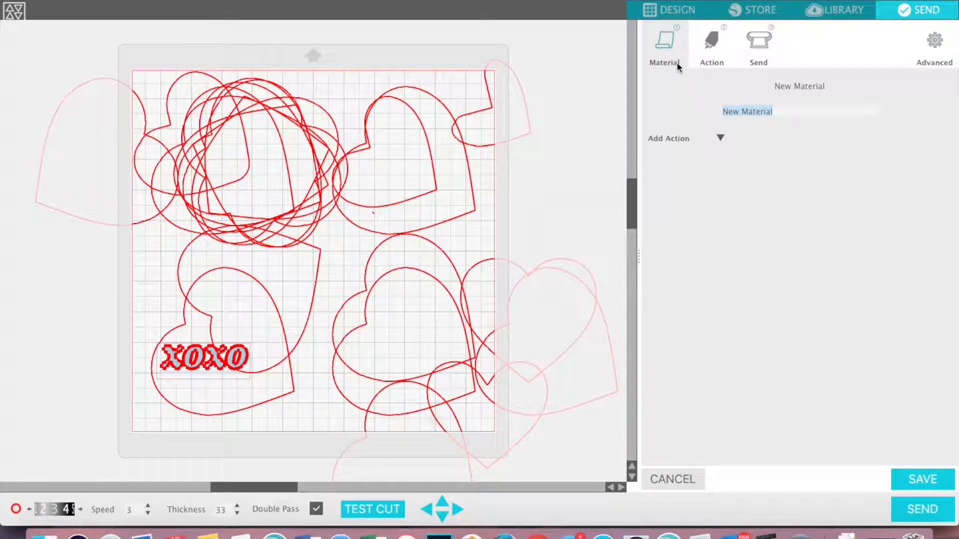
click(670, 45)
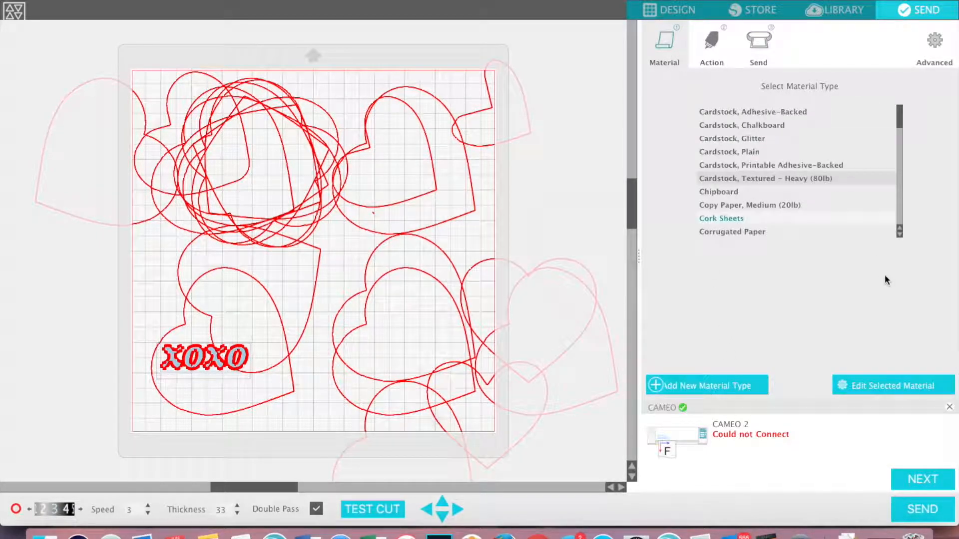
click(893, 382)
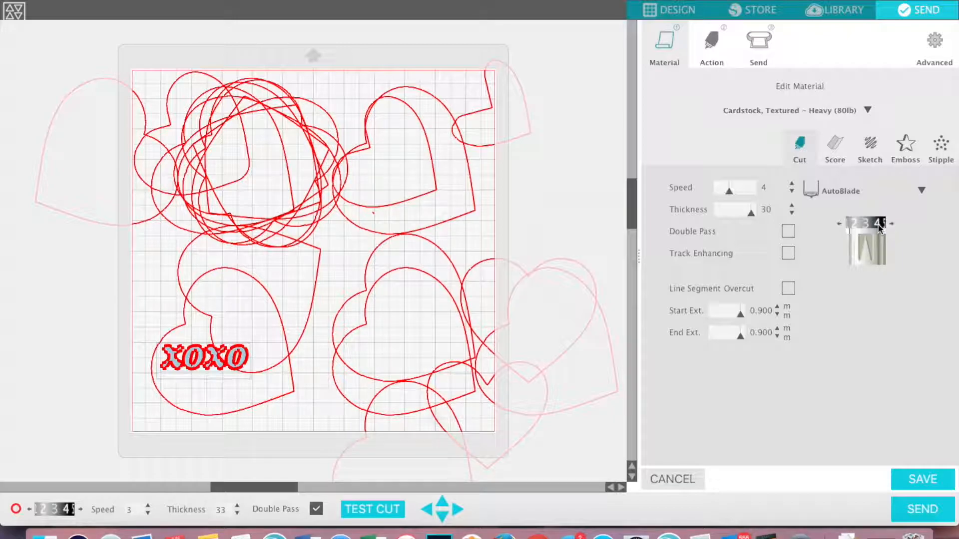
drag(879, 225, 865, 223)
click(788, 231)
click(791, 191)
click(792, 205)
click(791, 205)
click(791, 206)
click(922, 480)
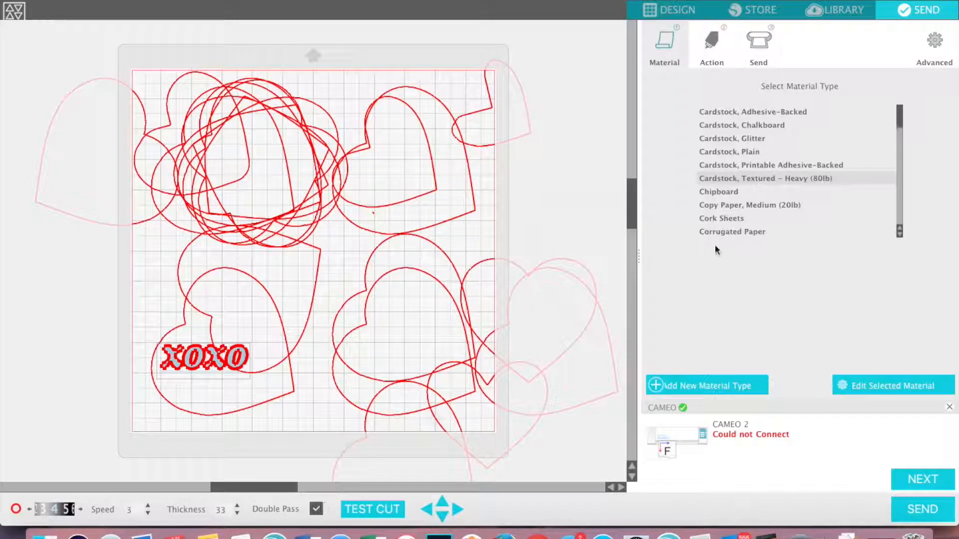
click(755, 166)
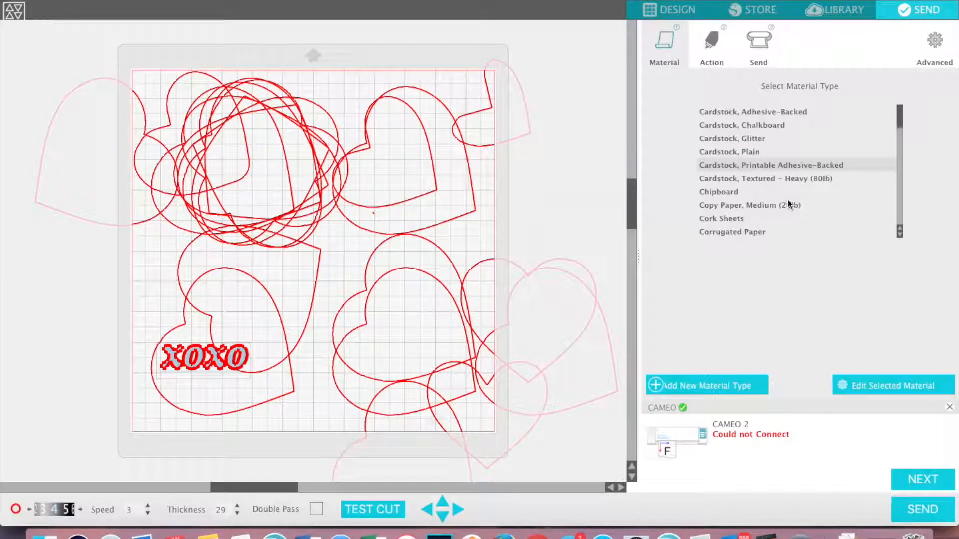
click(800, 179)
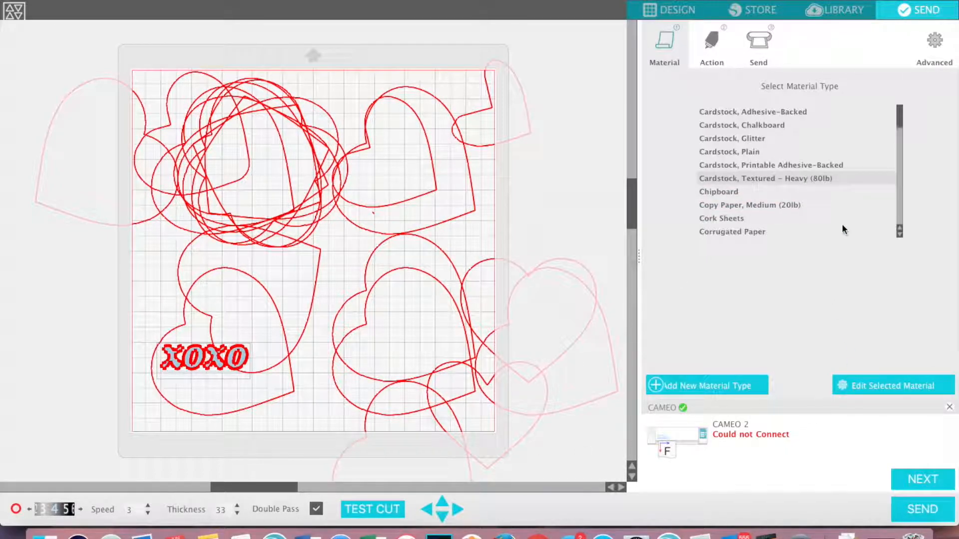
Review the available choices for the cut action and assign the cutting actions by line colour instead of the simple mode.
click(705, 45)
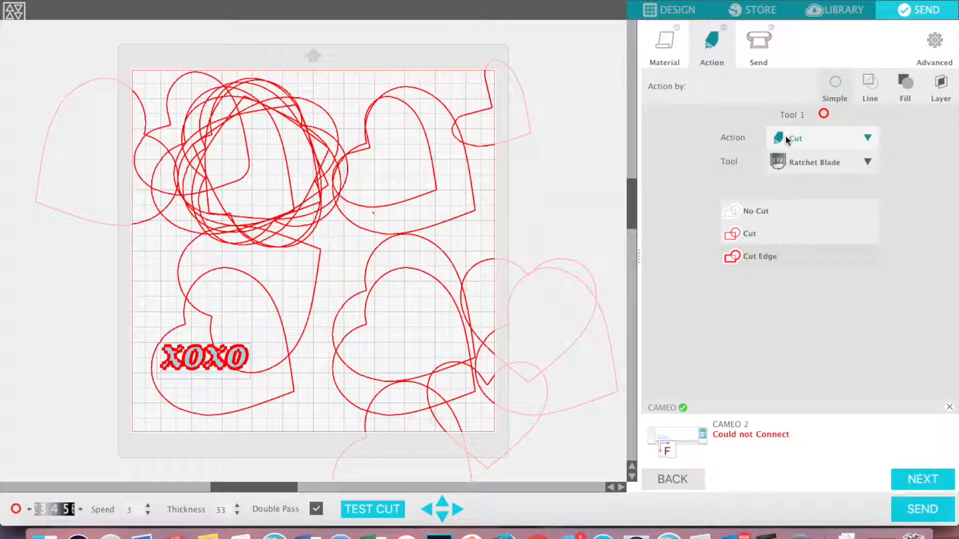
click(848, 139)
click(848, 139)
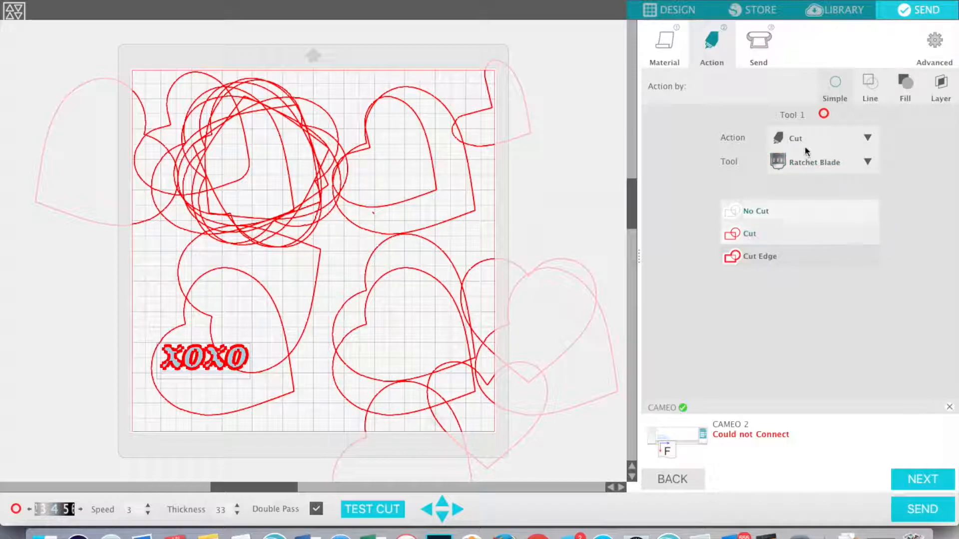
click(870, 83)
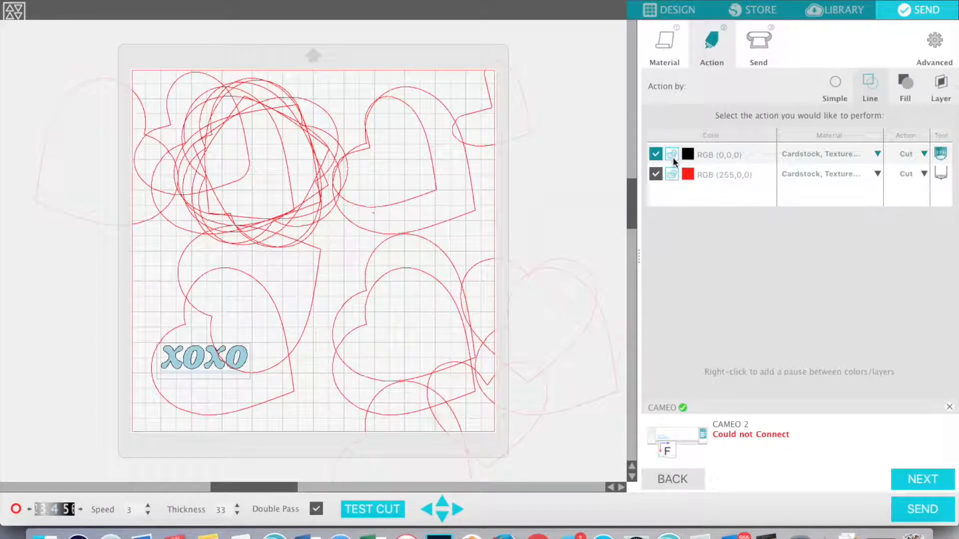
Exclude and re-include the black line colour for cutting, and assign the cutting actions by layer after comparing the line and fill modes.
click(656, 155)
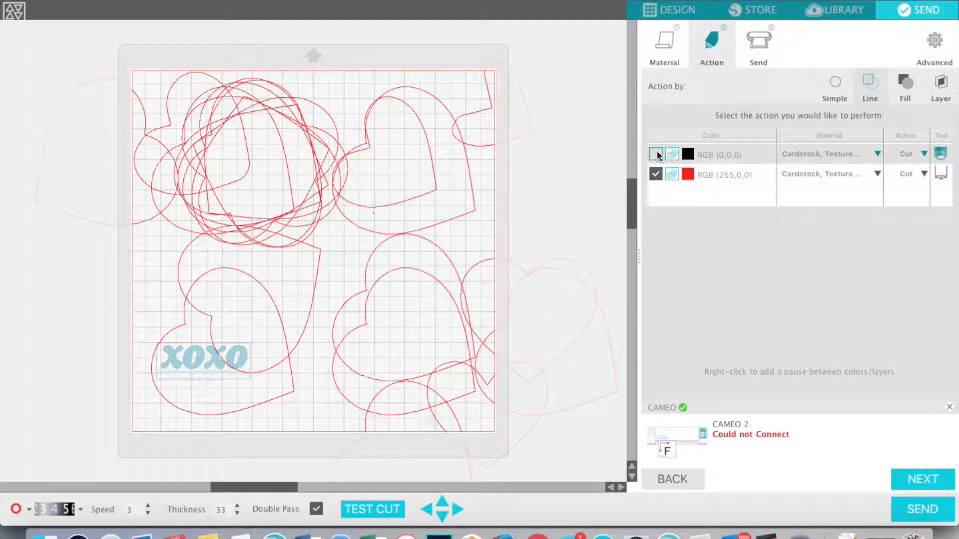
click(656, 151)
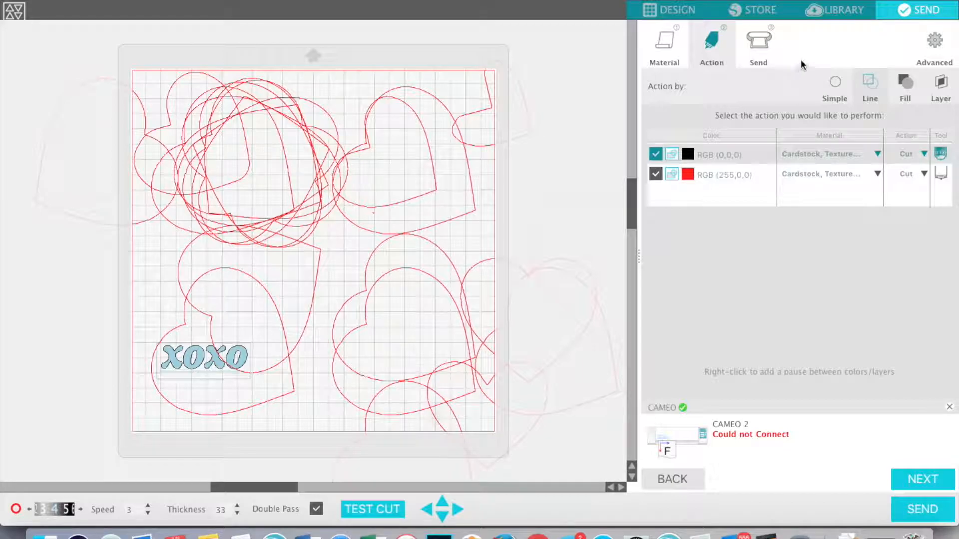
click(906, 82)
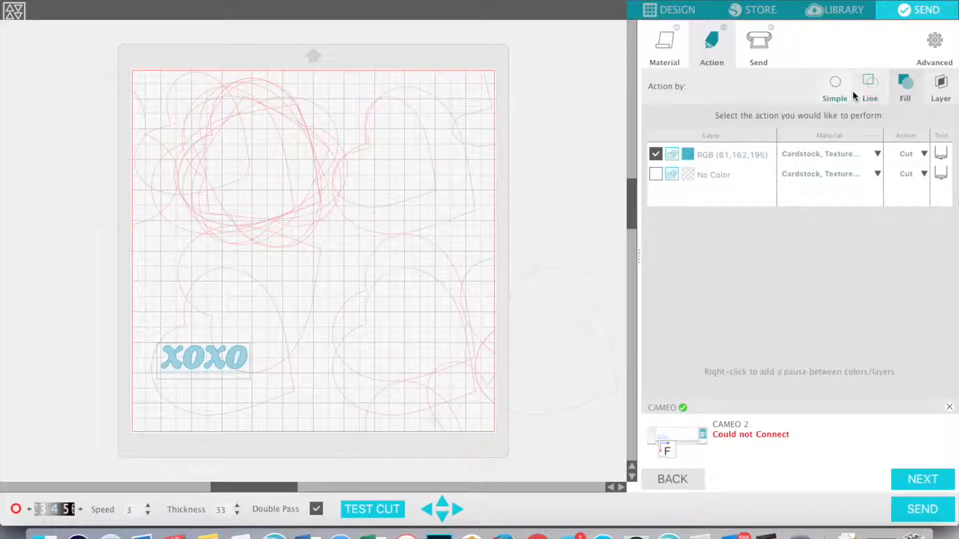
click(865, 86)
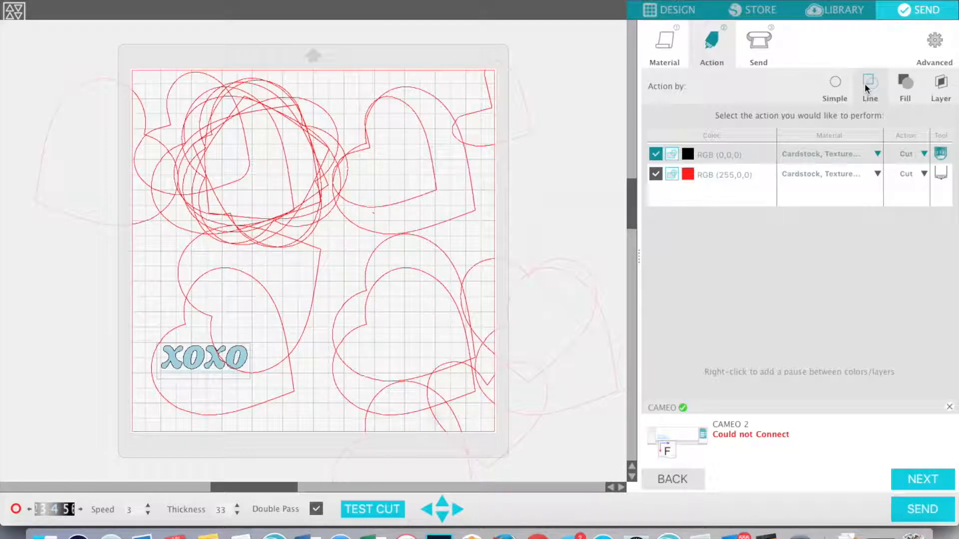
click(900, 82)
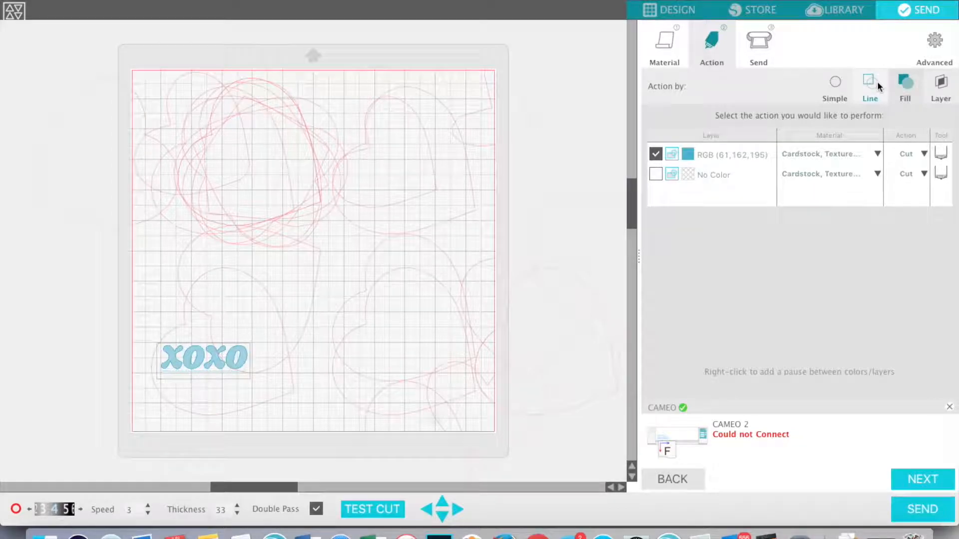
click(941, 84)
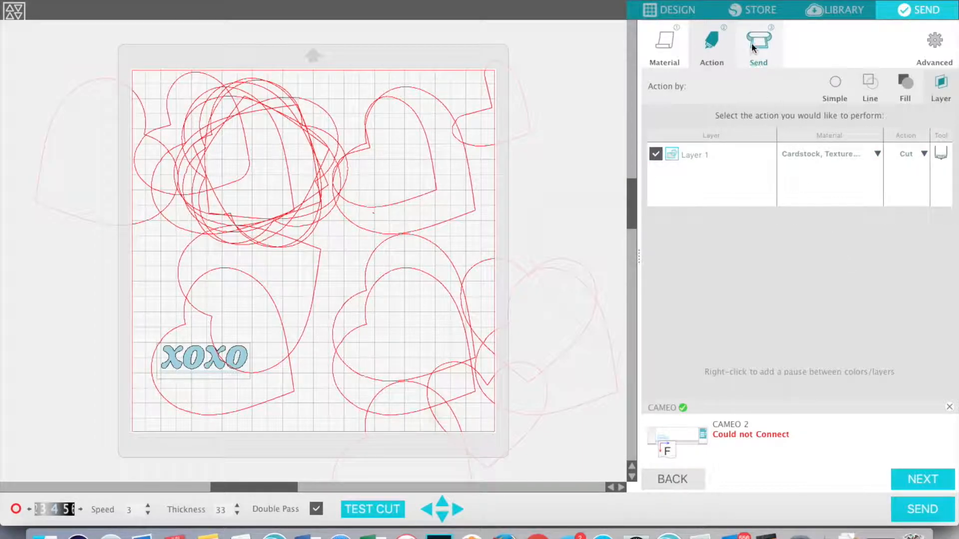
Review the final send stage and the advanced feed and sorting options, and look into the library before returning to the design workspace.
click(921, 476)
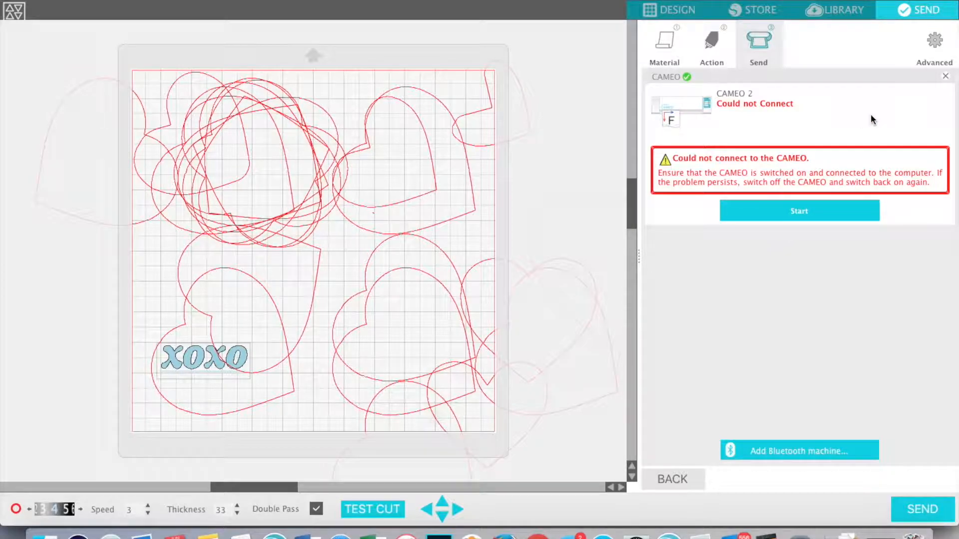
click(932, 43)
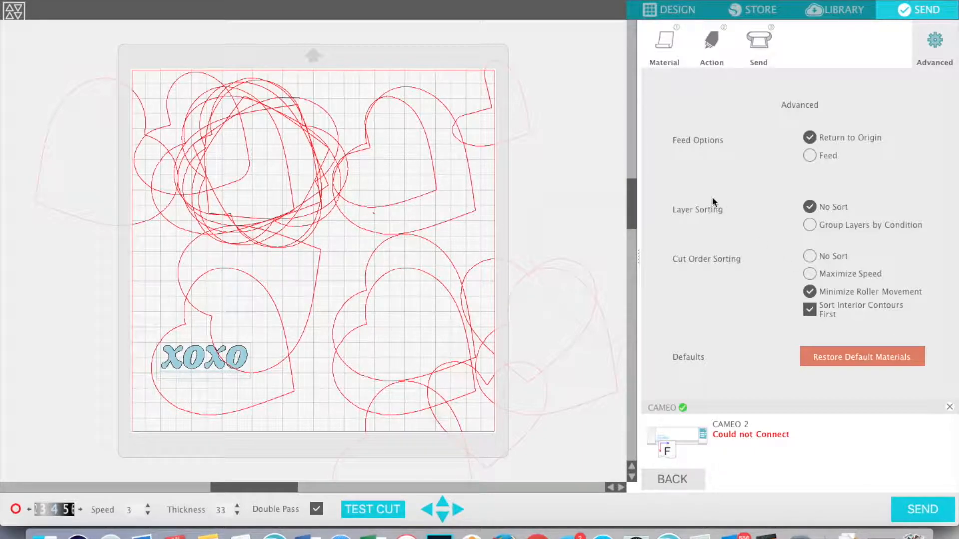
click(835, 11)
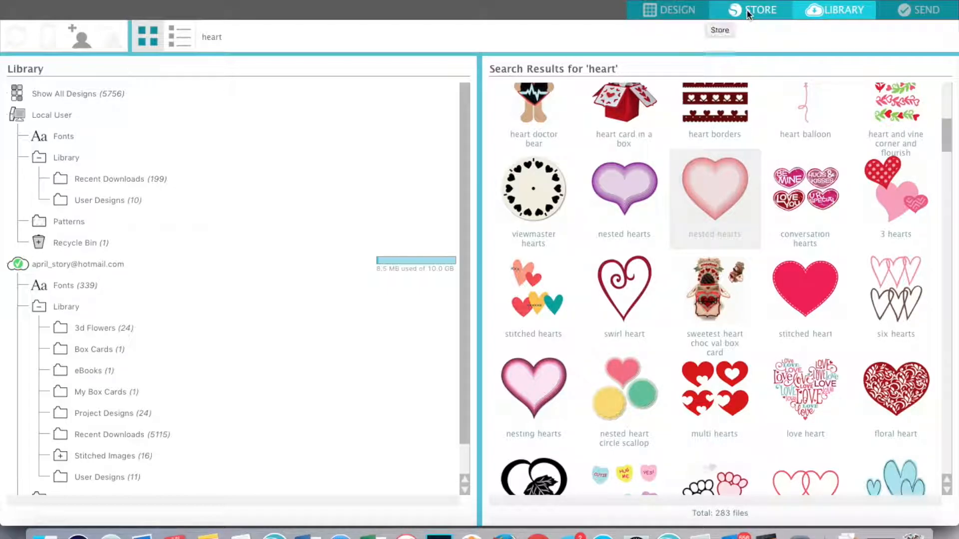
click(682, 12)
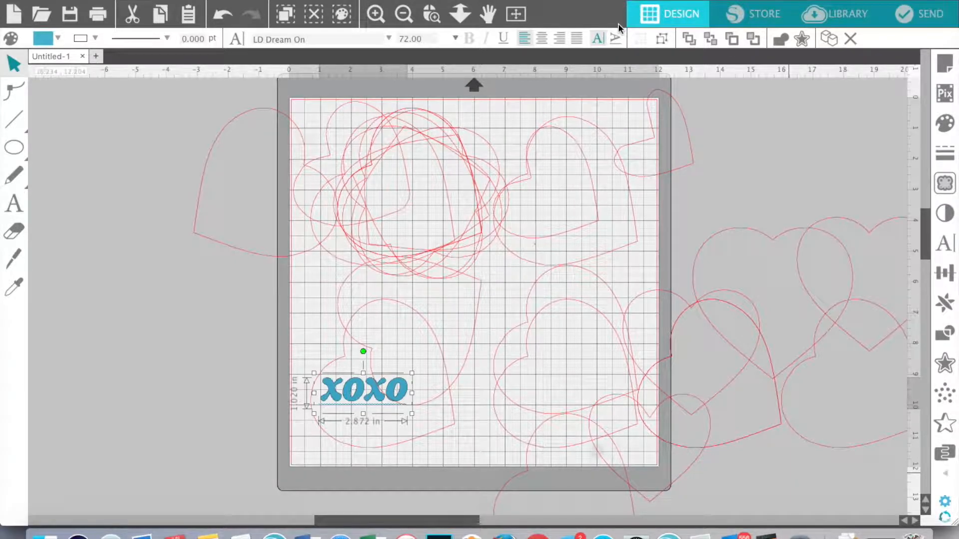
Open the preferences and review the general settings and the defaults, including the available panel modes.
click(946, 502)
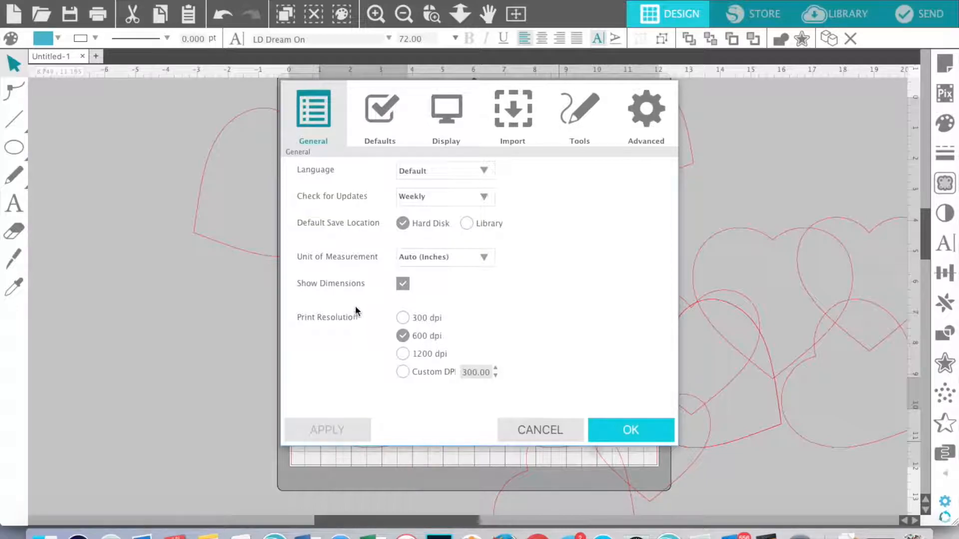
click(403, 355)
click(371, 128)
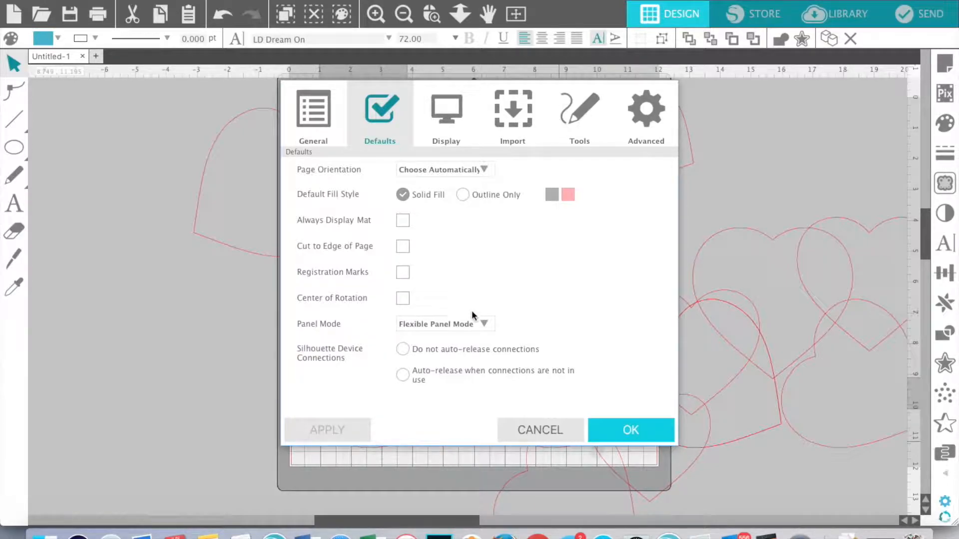
click(483, 323)
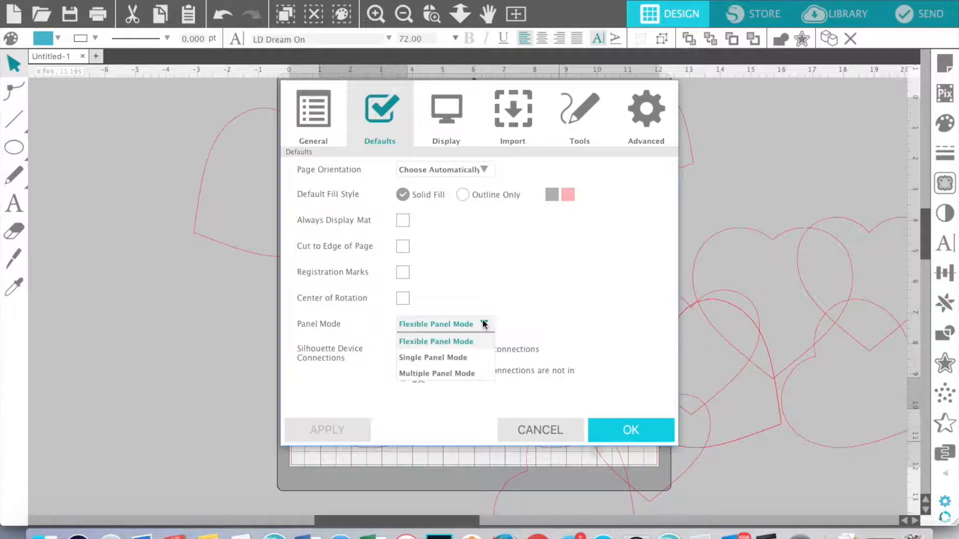
click(511, 306)
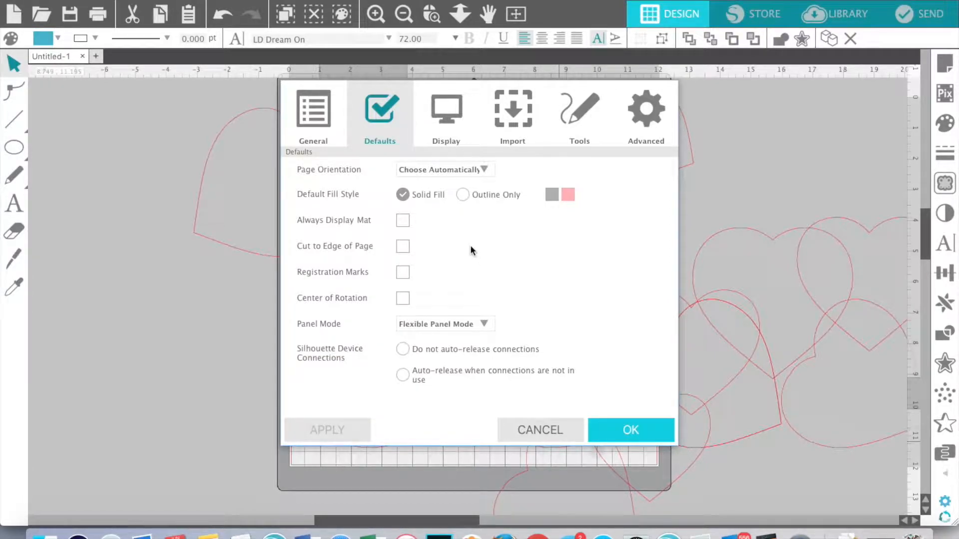
Review the display preferences, including the available choices for background colour, current theme and antialiasing.
click(439, 114)
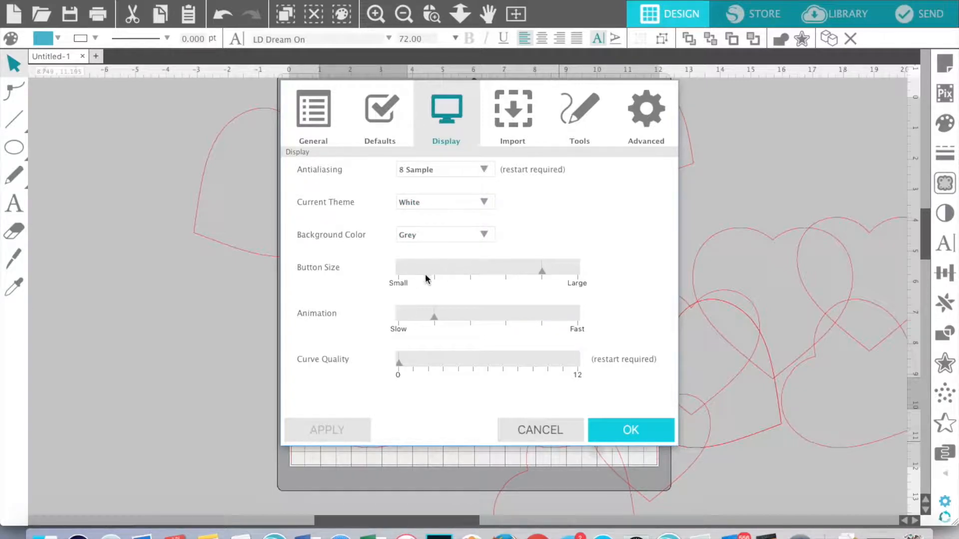
click(484, 235)
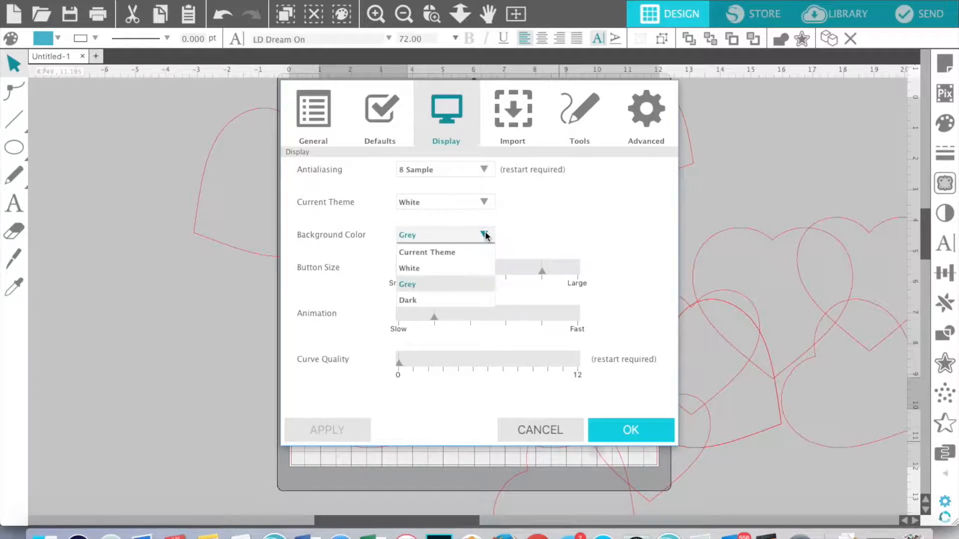
click(530, 235)
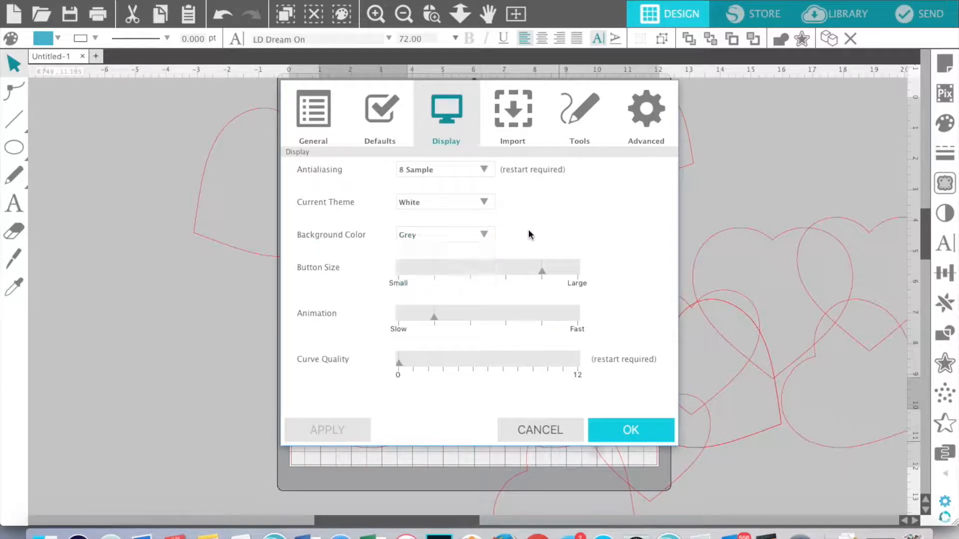
click(485, 201)
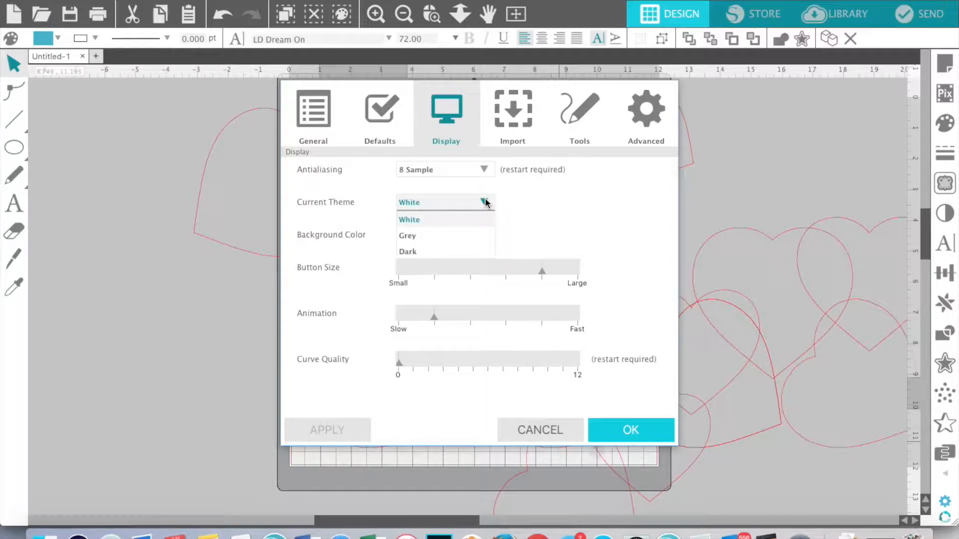
click(537, 196)
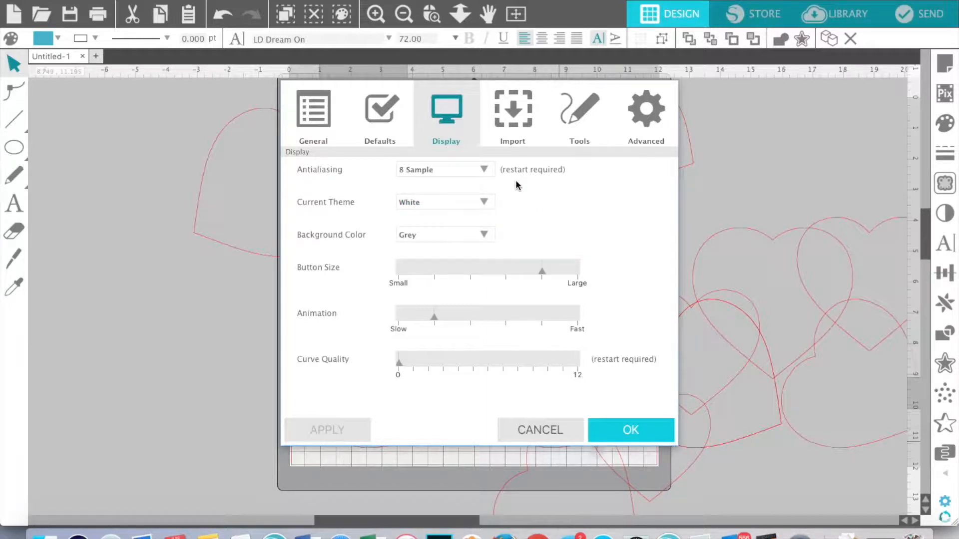
click(484, 172)
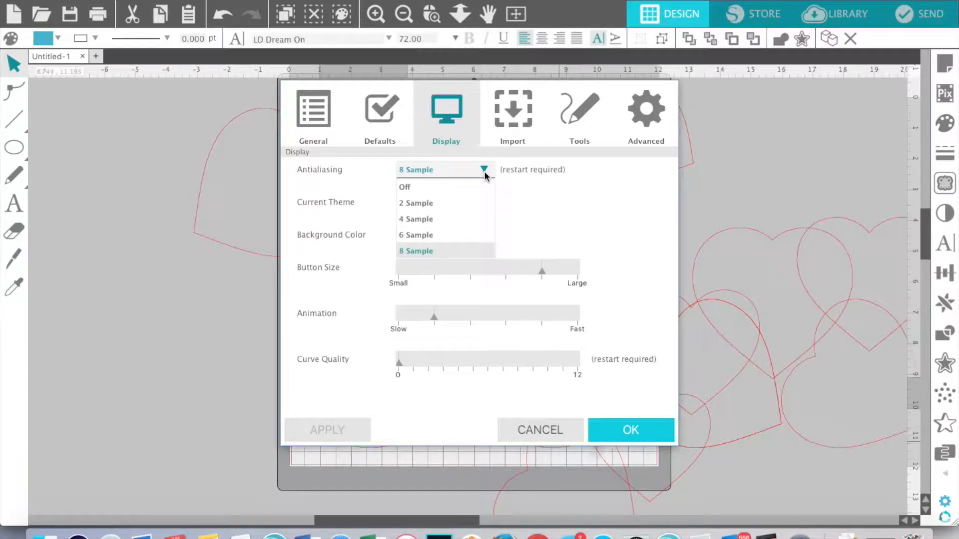
click(535, 188)
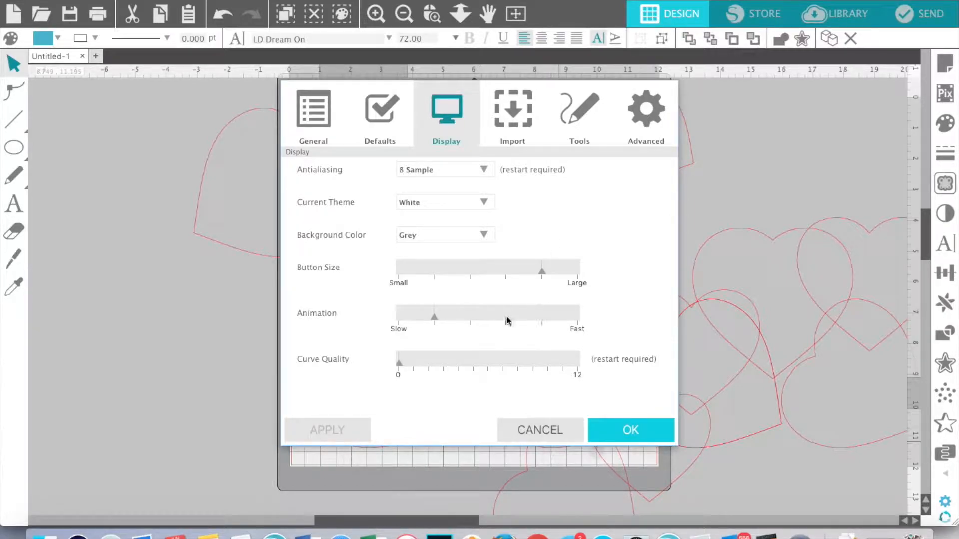
Try to make the animation speed faster in the display preferences.
drag(436, 320, 449, 320)
click(450, 318)
drag(433, 320, 449, 318)
Review the import, tools and advanced preferences, including the choices for what happens after creating a shape, and accept the preferences.
click(515, 116)
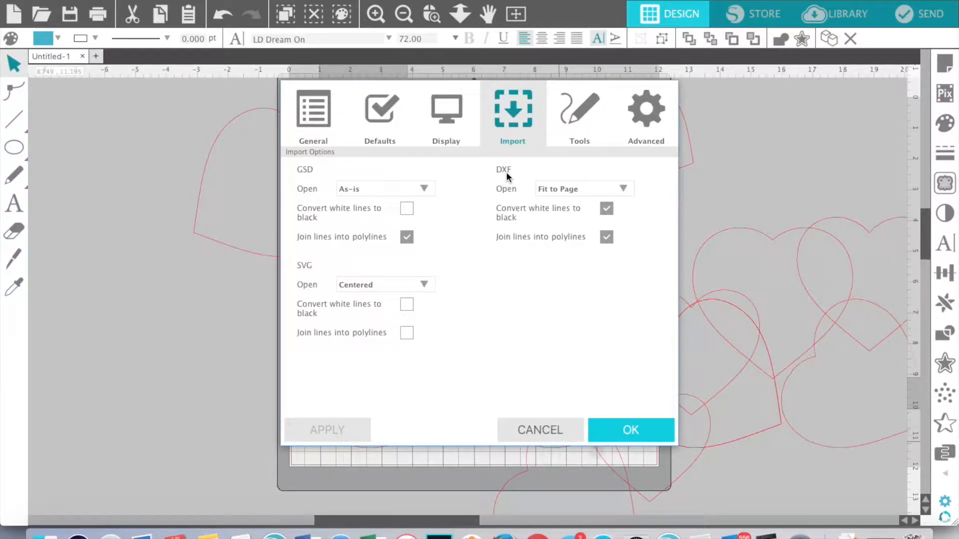
click(586, 113)
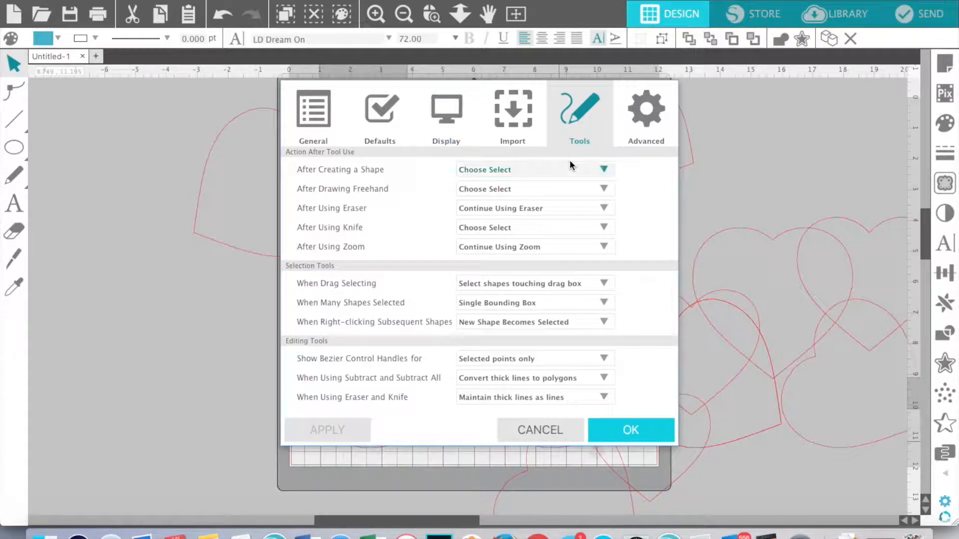
click(605, 170)
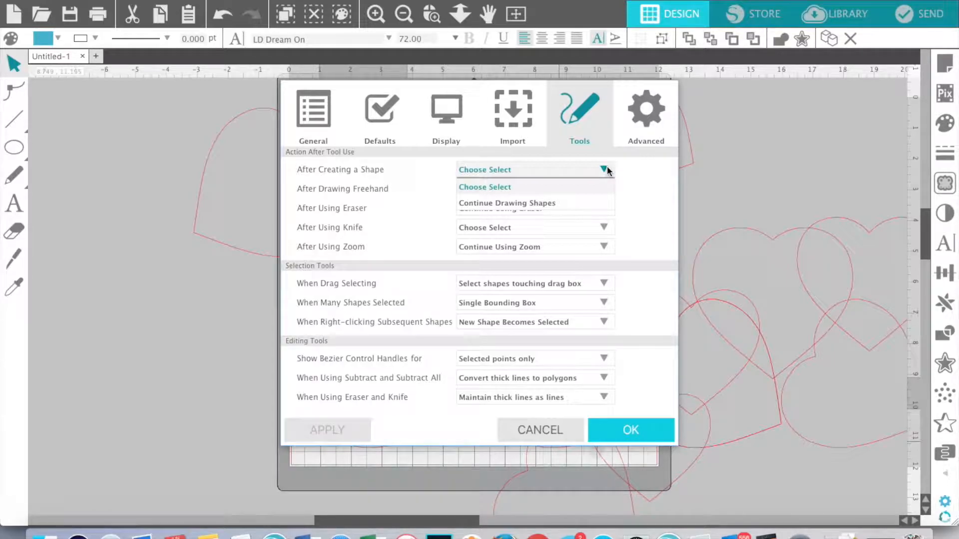
click(577, 186)
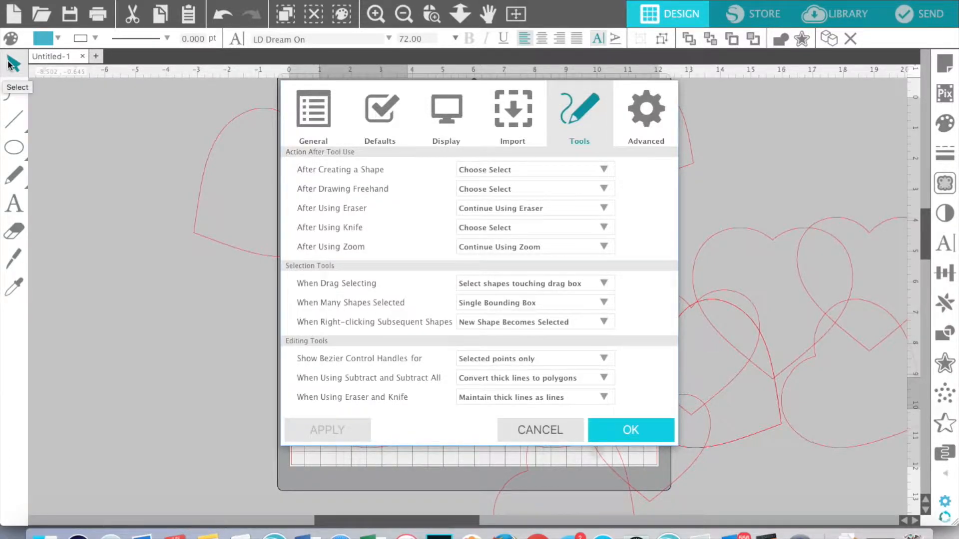
click(604, 170)
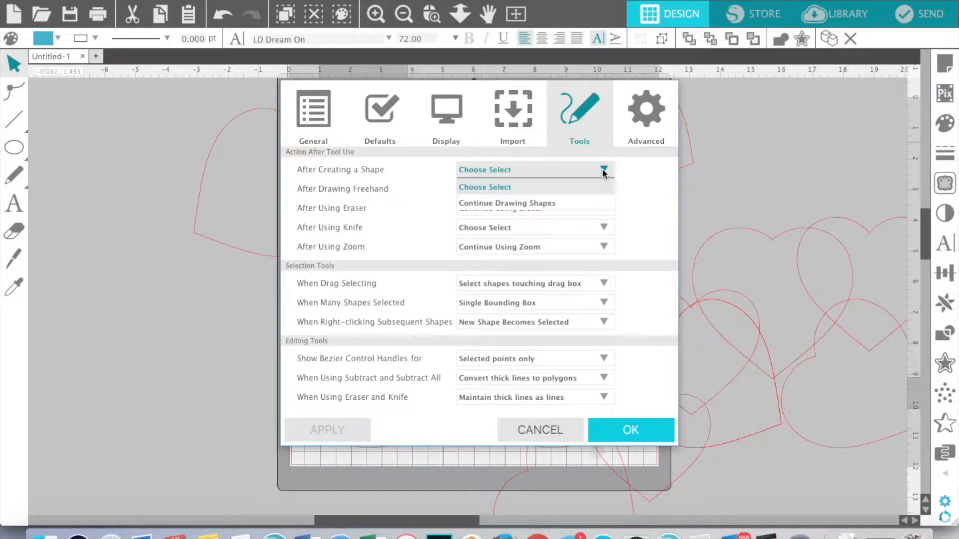
click(627, 175)
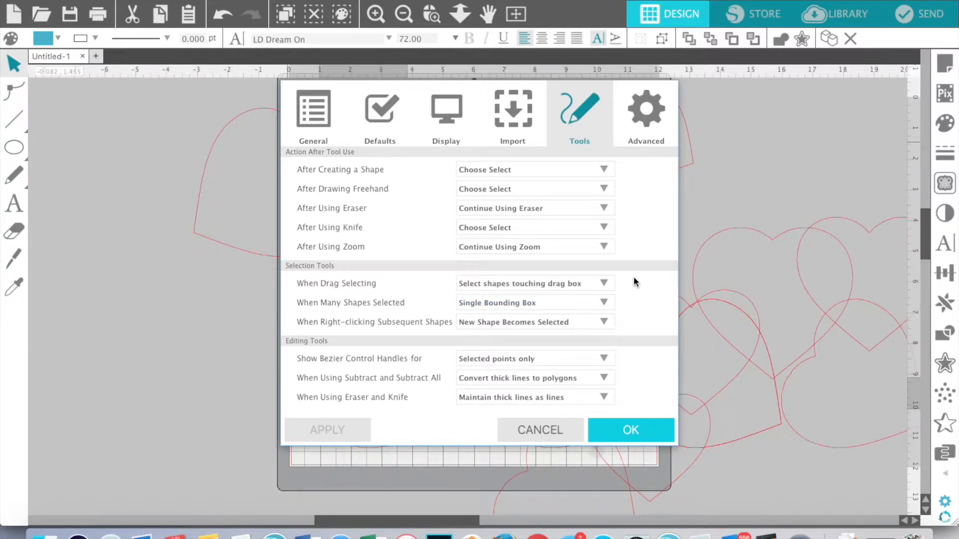
click(649, 116)
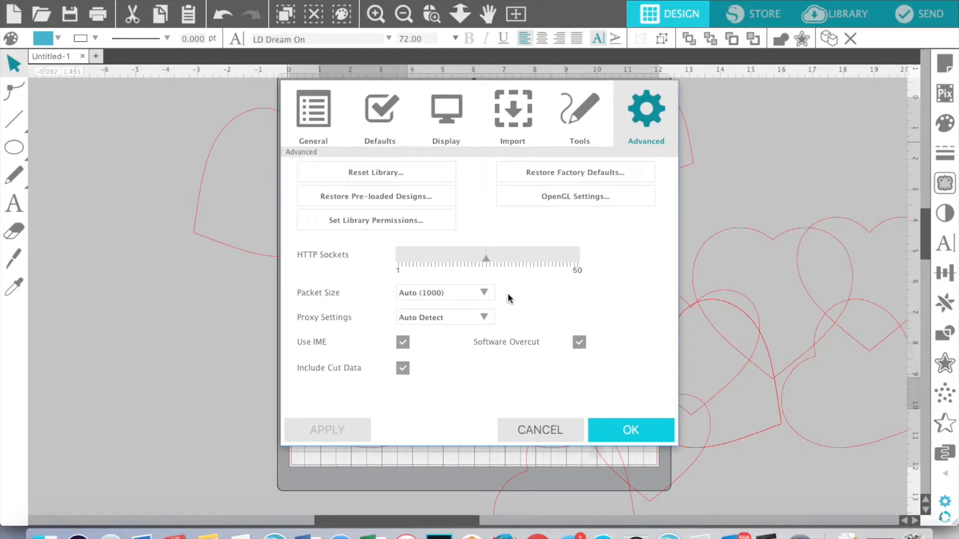
click(635, 441)
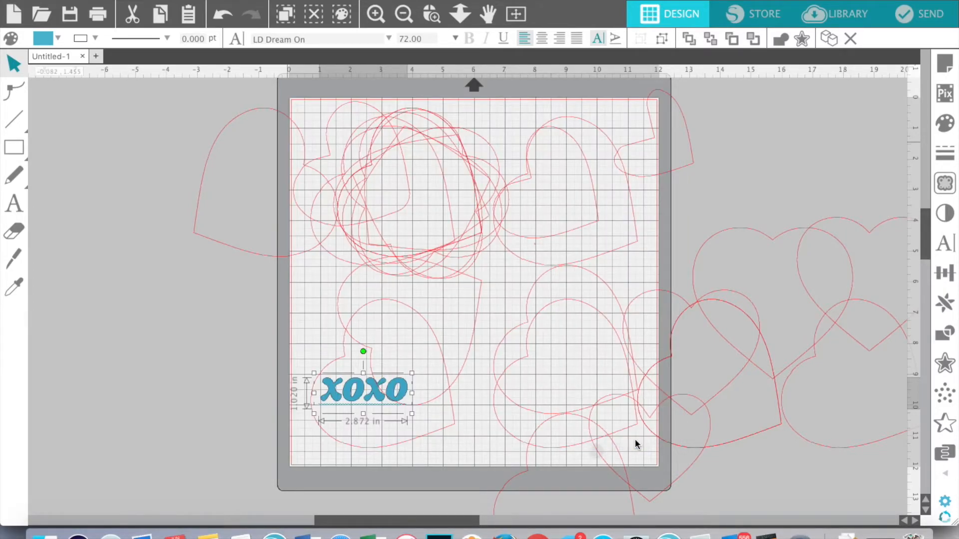